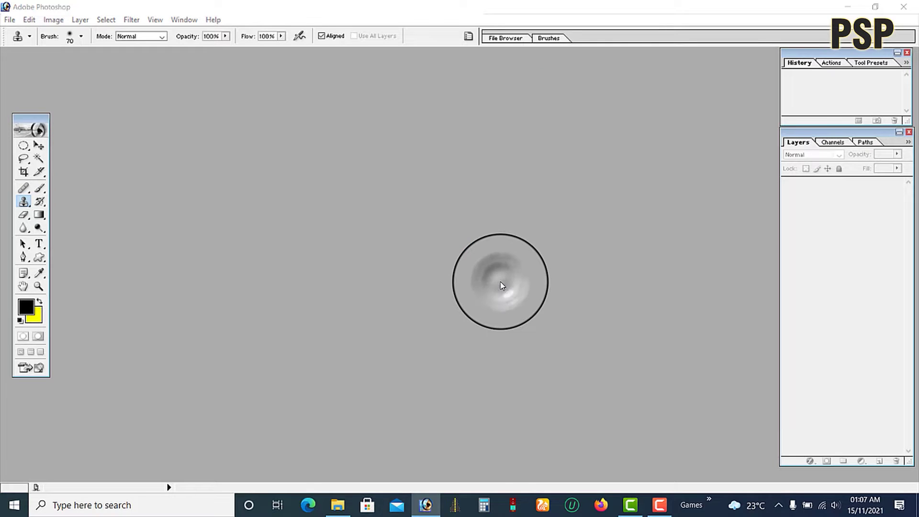
Open the illustration02 image from New folder and close it again
double_click(501, 286)
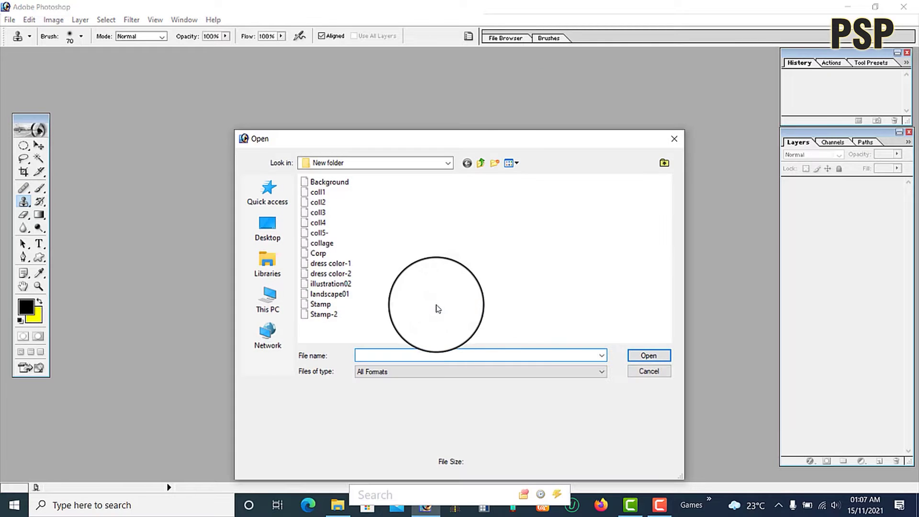
double_click(341, 285)
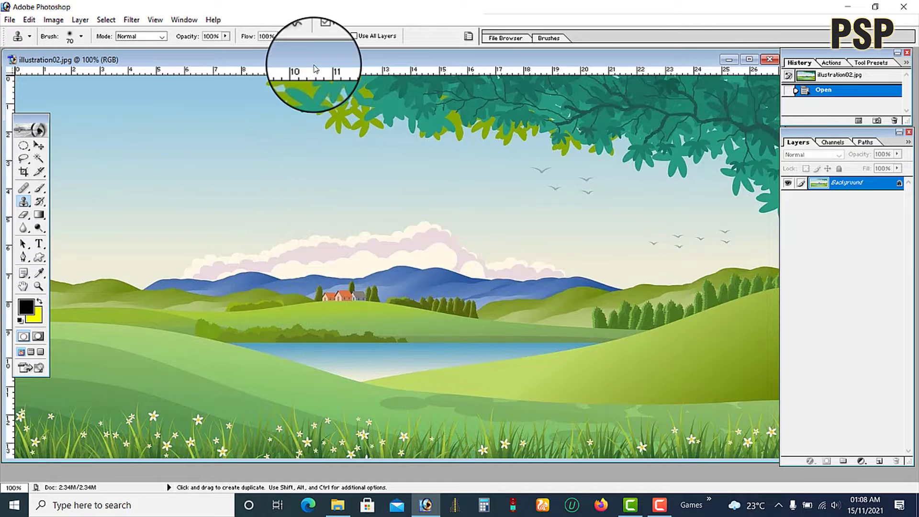
double_click(14, 62)
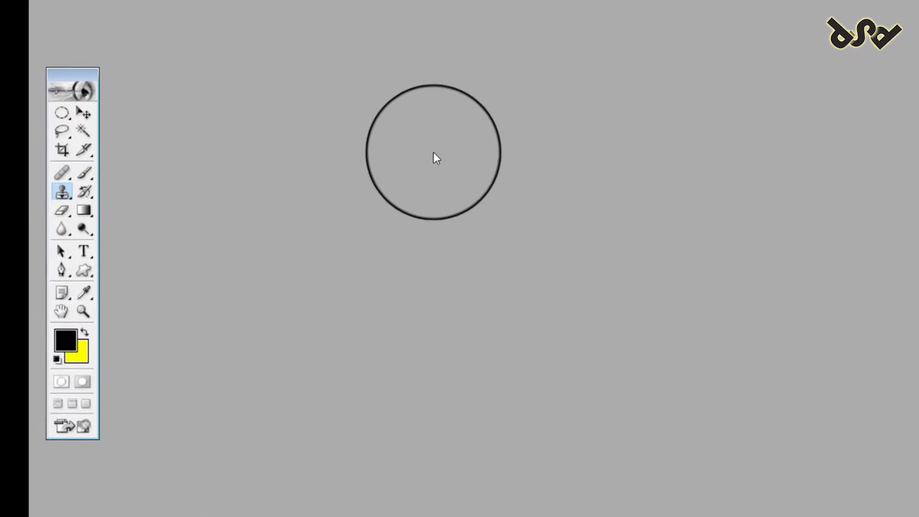
left_click_drag(91, 68, 93, 30)
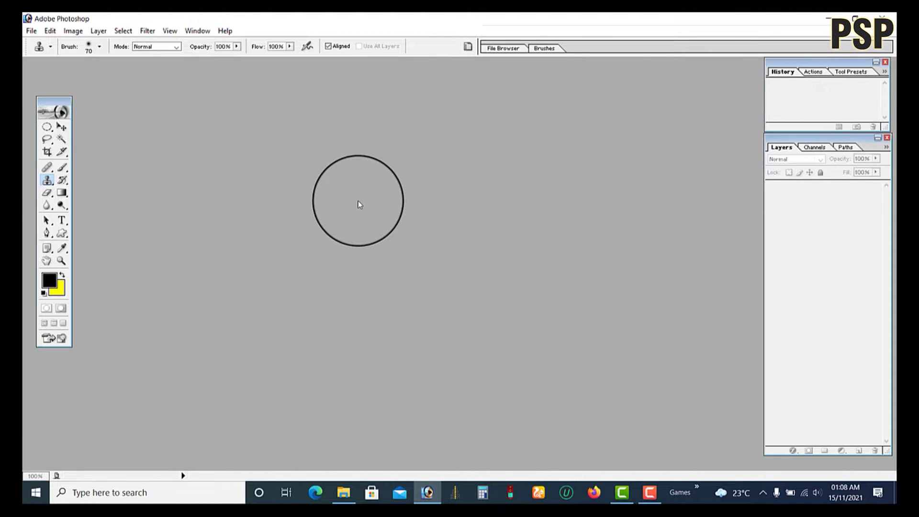
Reopen illustration02 by way of the Open command and close its image window
left_click(30, 30)
left_click(43, 55)
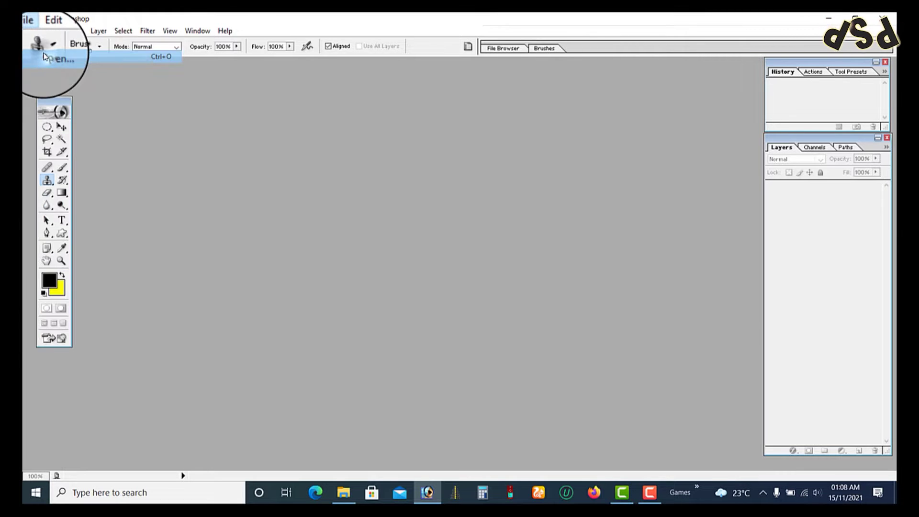
double_click(335, 282)
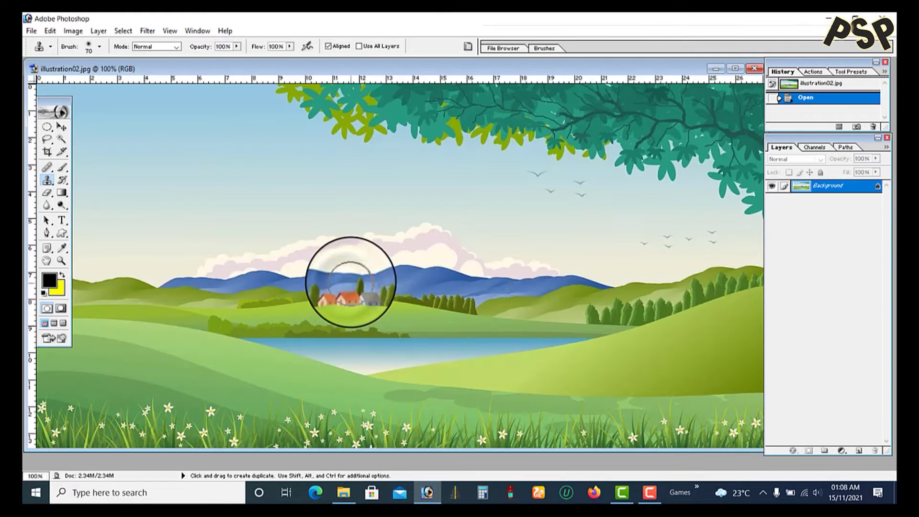
double_click(35, 69)
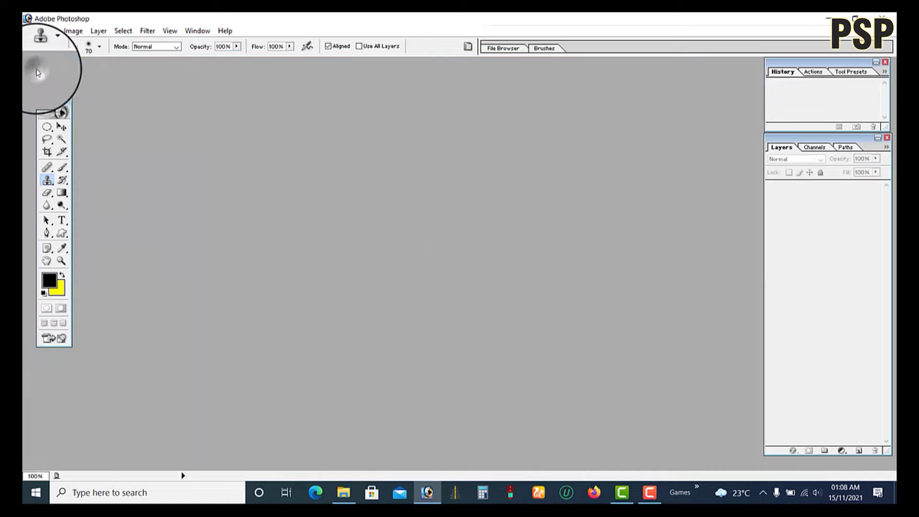
Open illustration02 for editing and shift its image window slightly down in the workspace
double_click(427, 233)
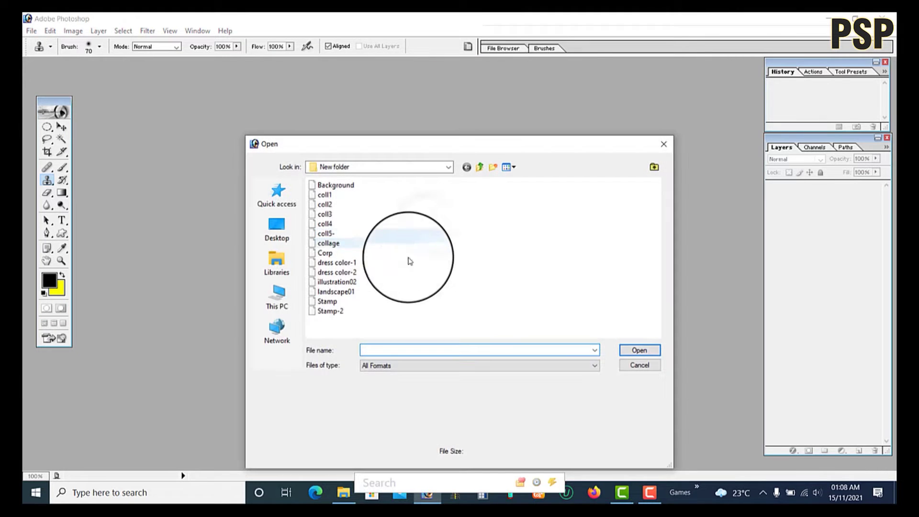
double_click(357, 275)
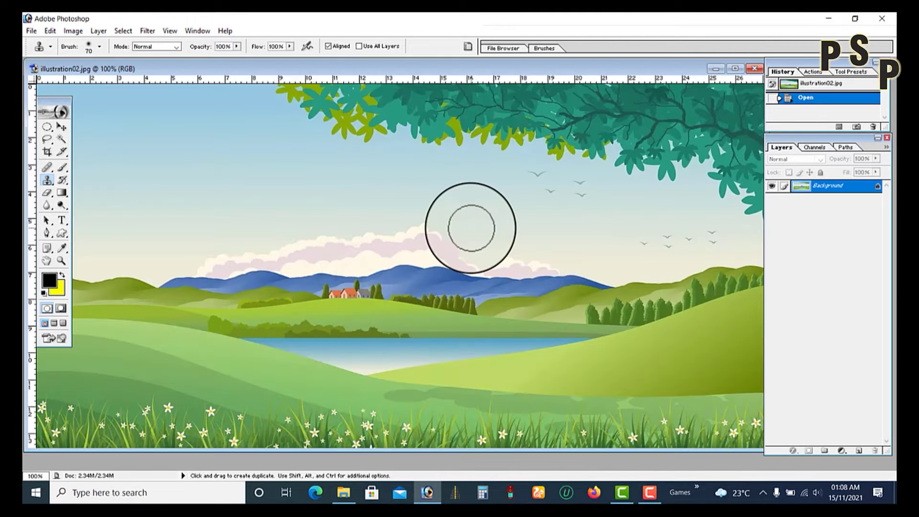
left_click_drag(481, 70, 479, 79)
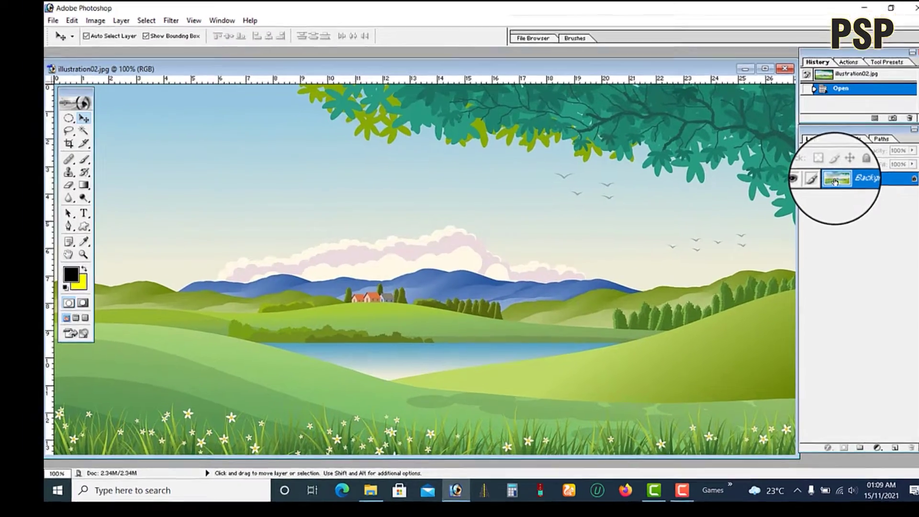
Convert the locked Background into an editable layer named Layer 0, keeping Normal mode and 100% opacity
double_click(823, 185)
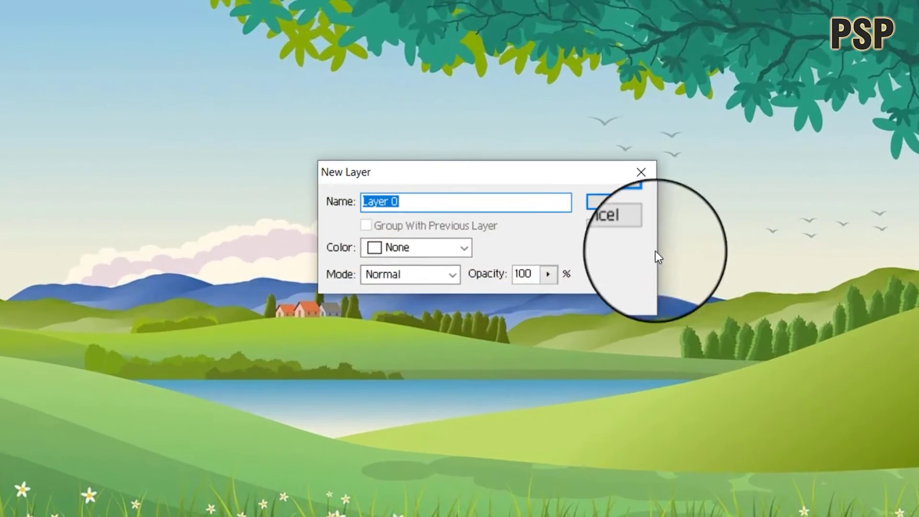
left_click(419, 203)
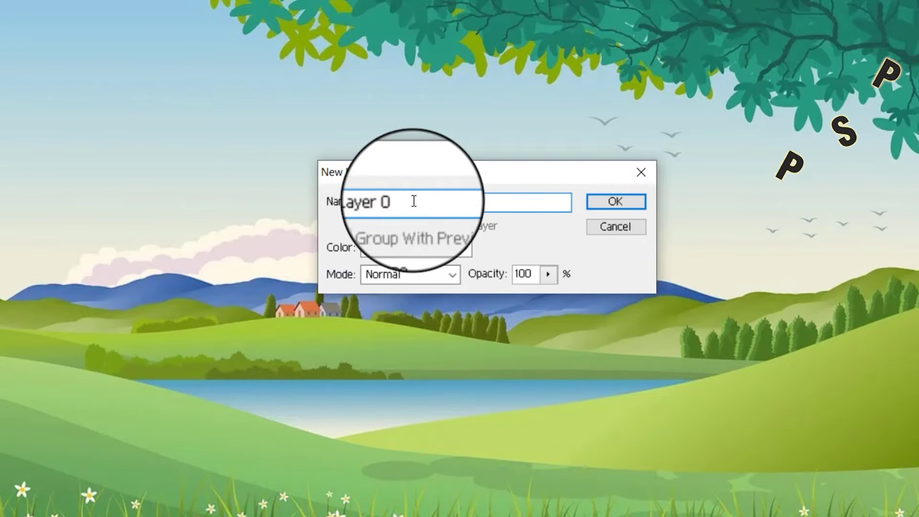
left_click(615, 202)
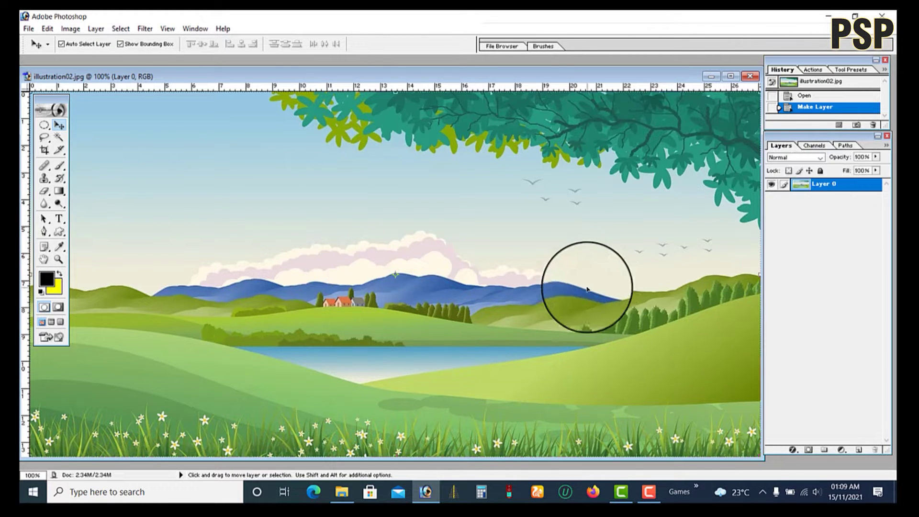
Hide Layer 0, show it again, and cancel its Layer Style dialog
left_click(772, 186)
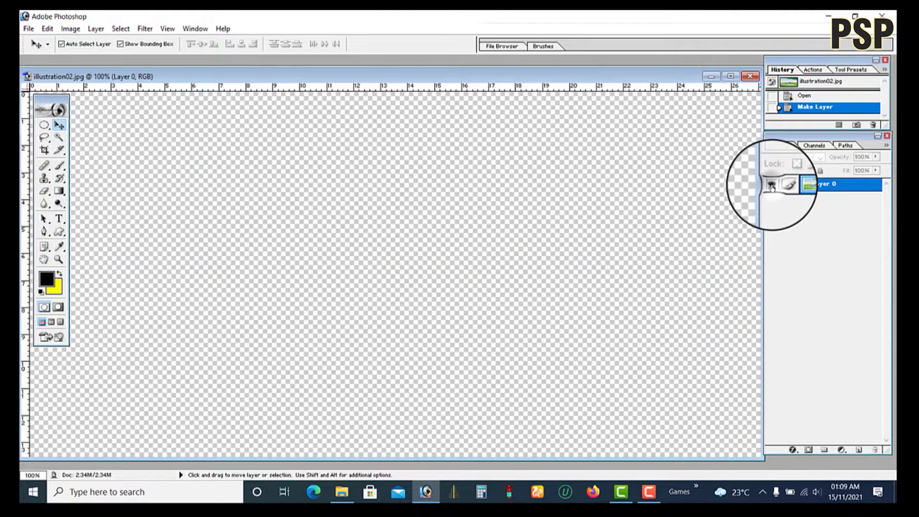
left_click(771, 185)
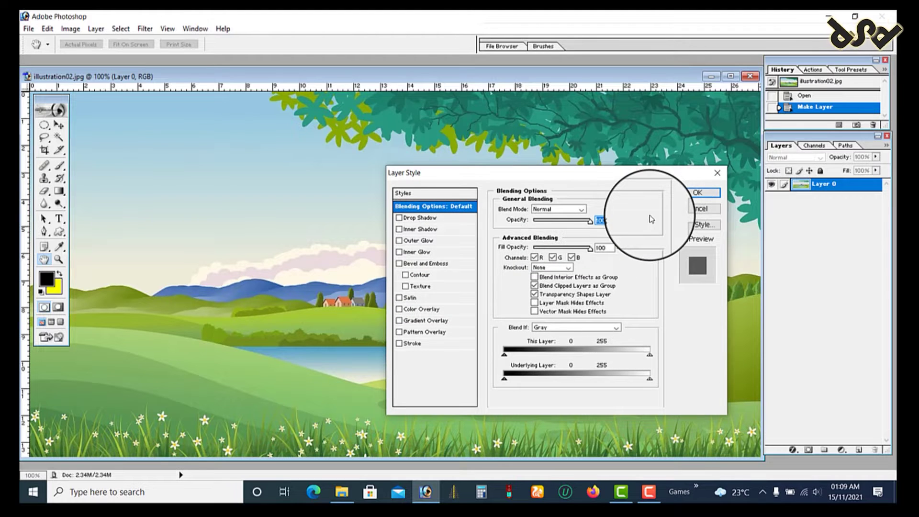
left_click(693, 213)
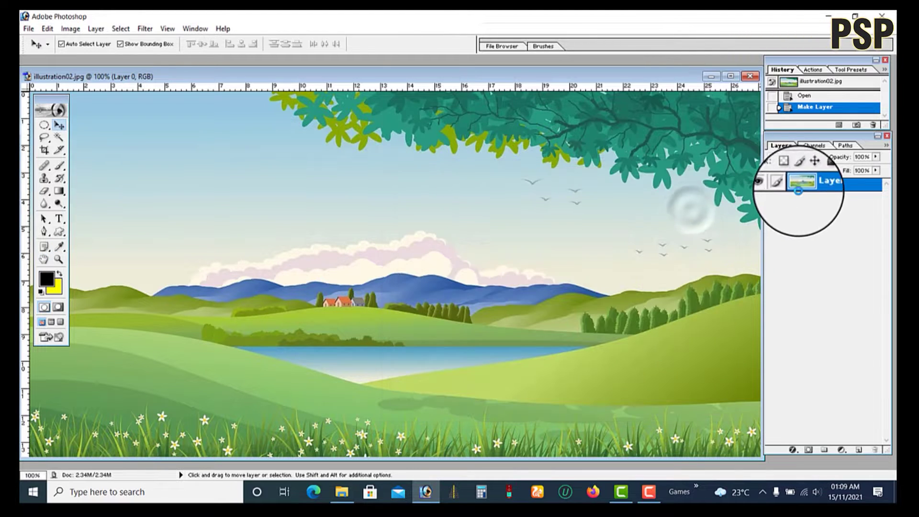
Rename Layer 0 as 0145
right_click(813, 185)
left_click(799, 273)
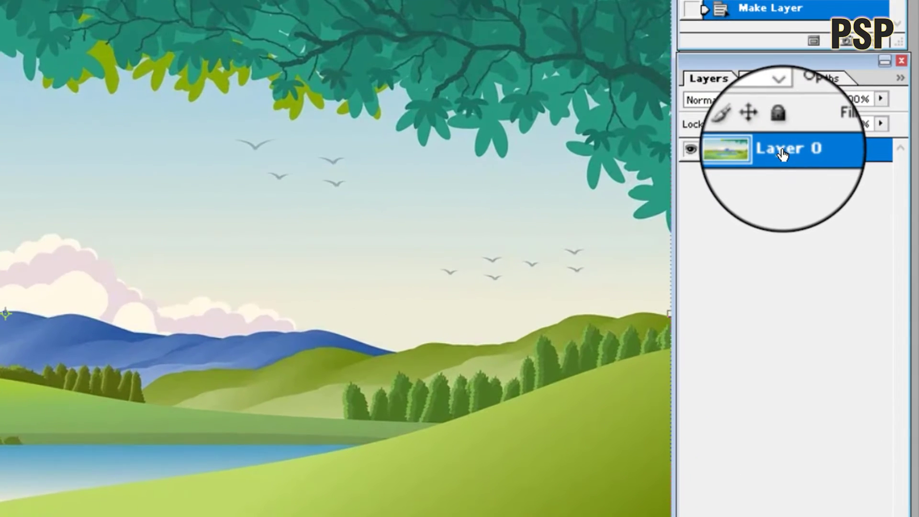
double_click(788, 153)
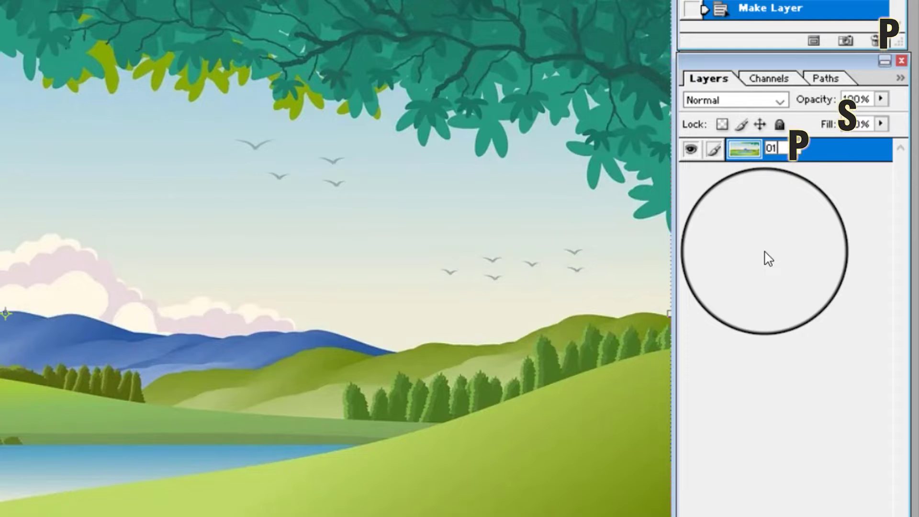
type("0145")
key("Return")
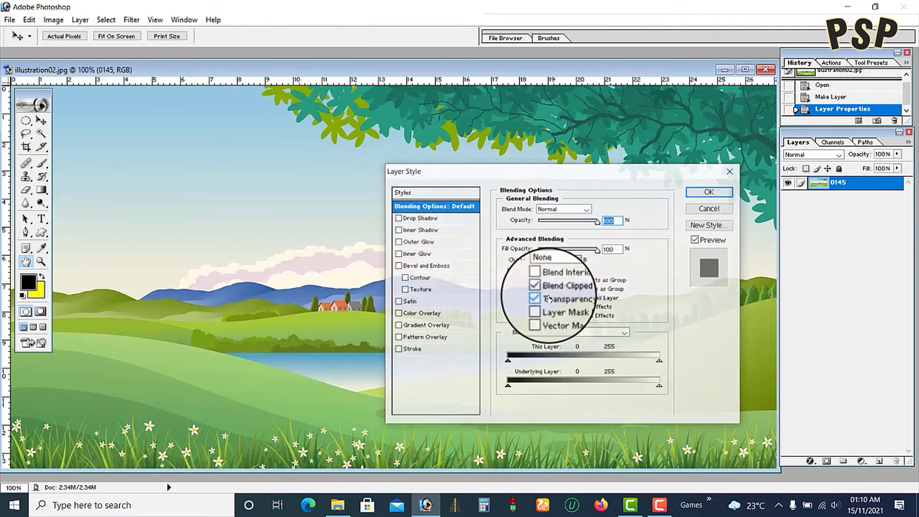
Dismiss the Layer Style dialog unchanged and shift the 0145 layer slightly to the right with the Move tool
left_click_drag(504, 174, 423, 154)
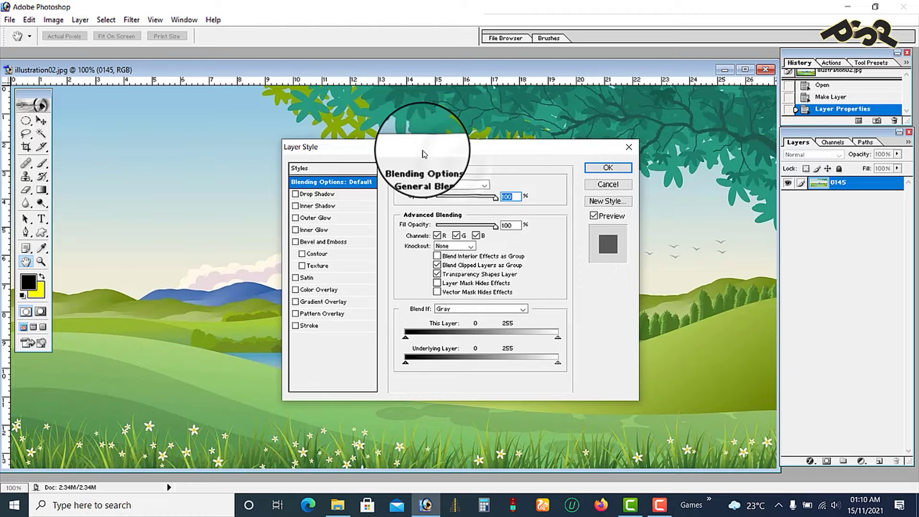
left_click(605, 185)
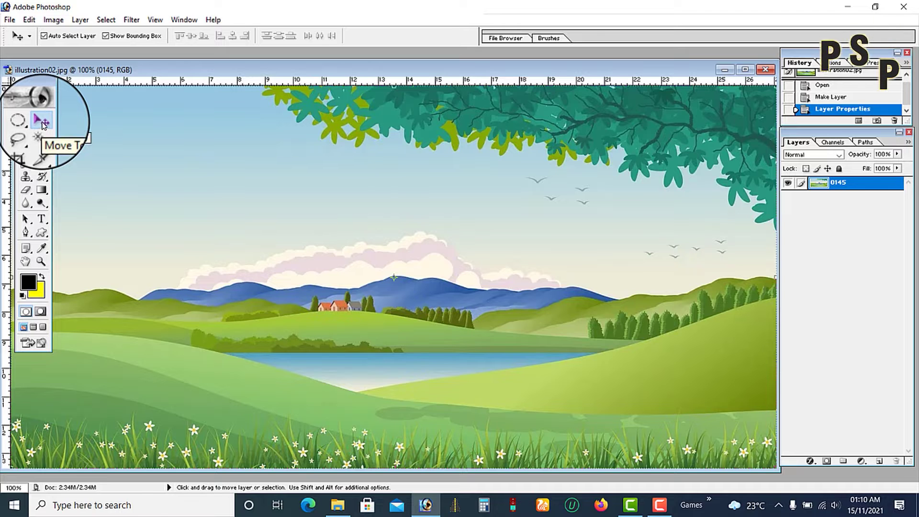
left_click_drag(123, 144, 214, 182)
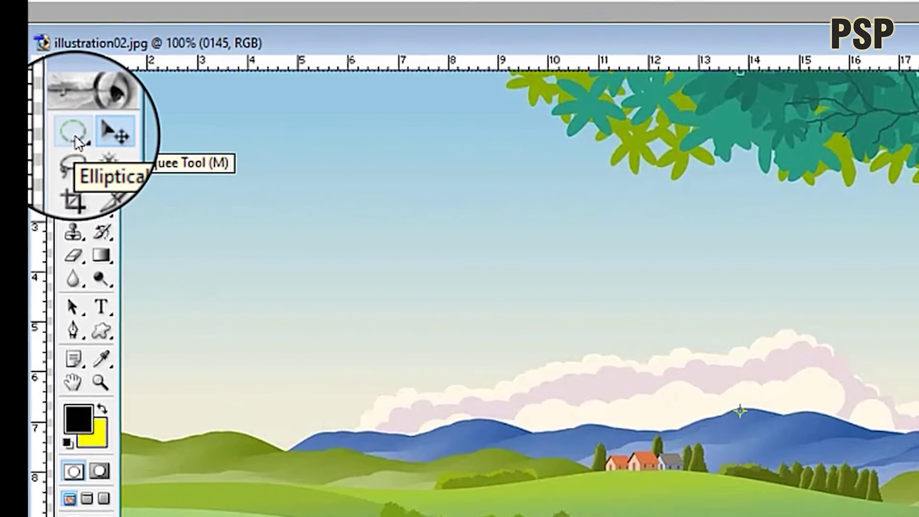
Select a near-square area of the sky above the clouds with the Rectangular Marquee tool, and deselect it
left_click(79, 136)
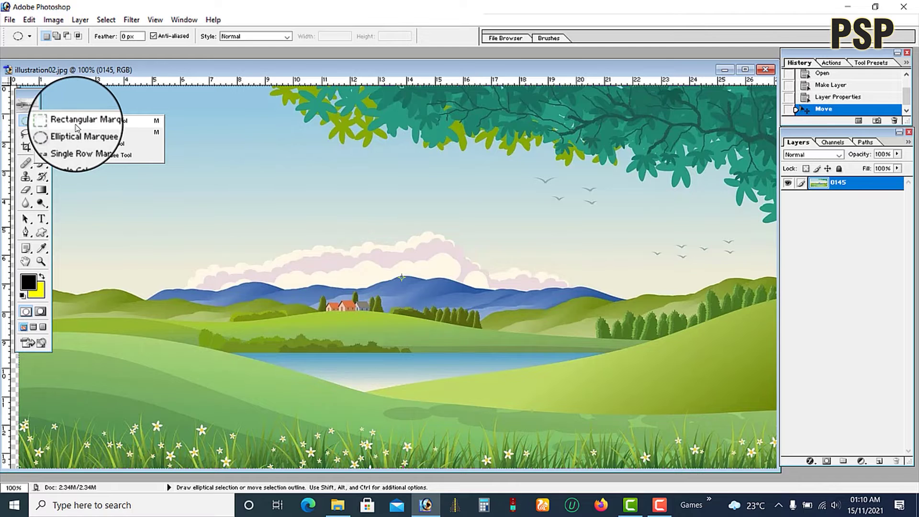
left_click(83, 125)
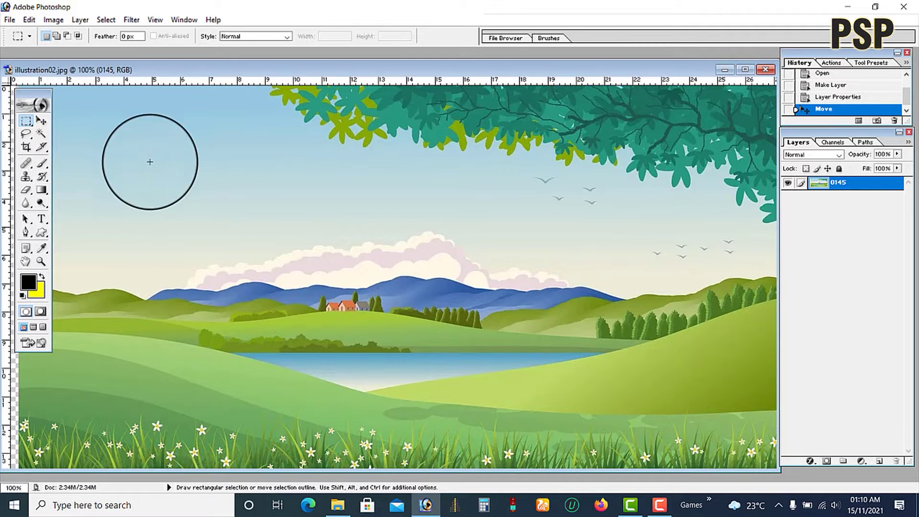
left_click_drag(210, 154, 338, 268)
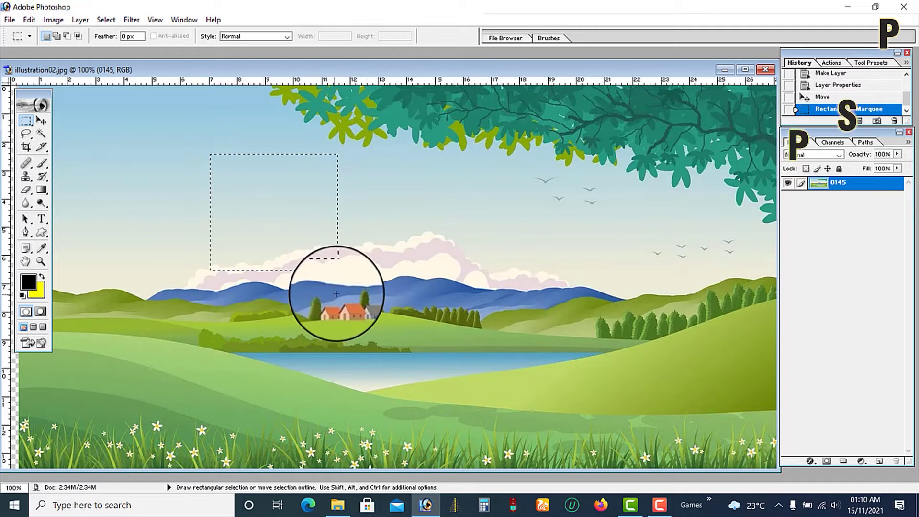
left_click(409, 233)
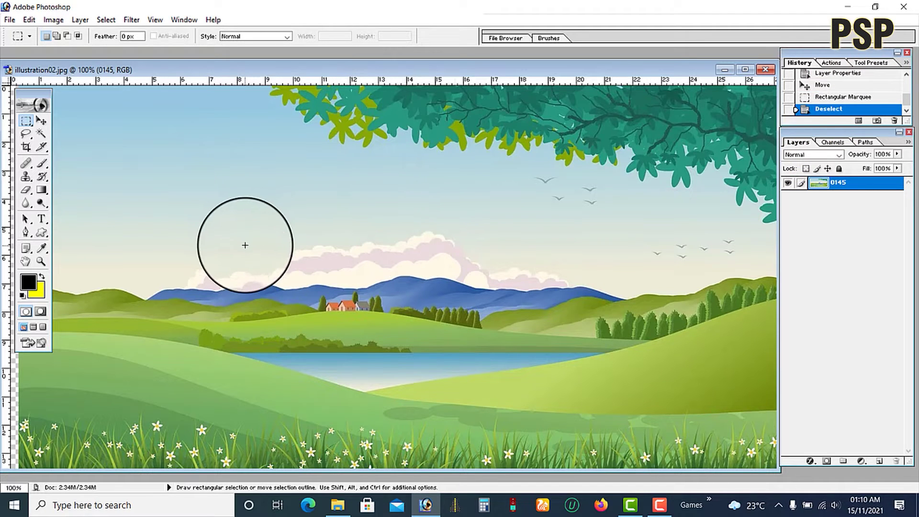
Try Magic Wand selections on the upper sky, the lower sky and the light green hill, and deselect
left_click(41, 134)
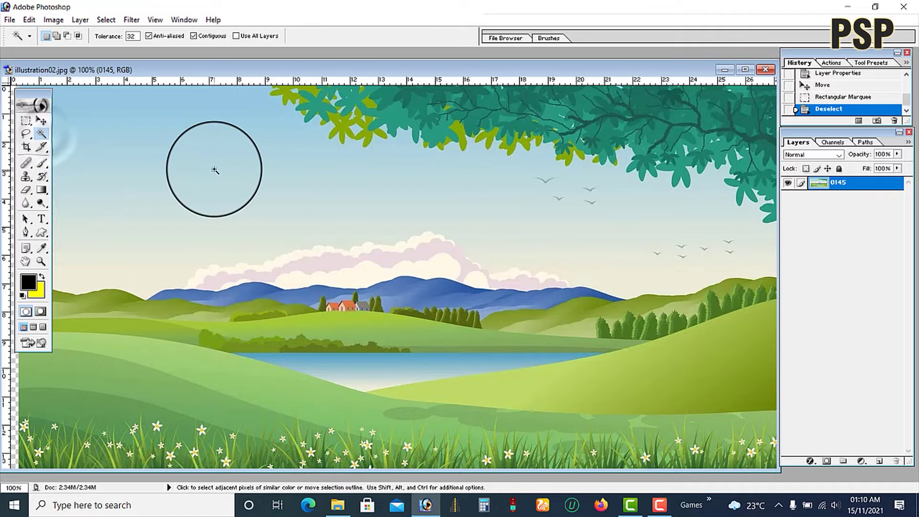
left_click(215, 169)
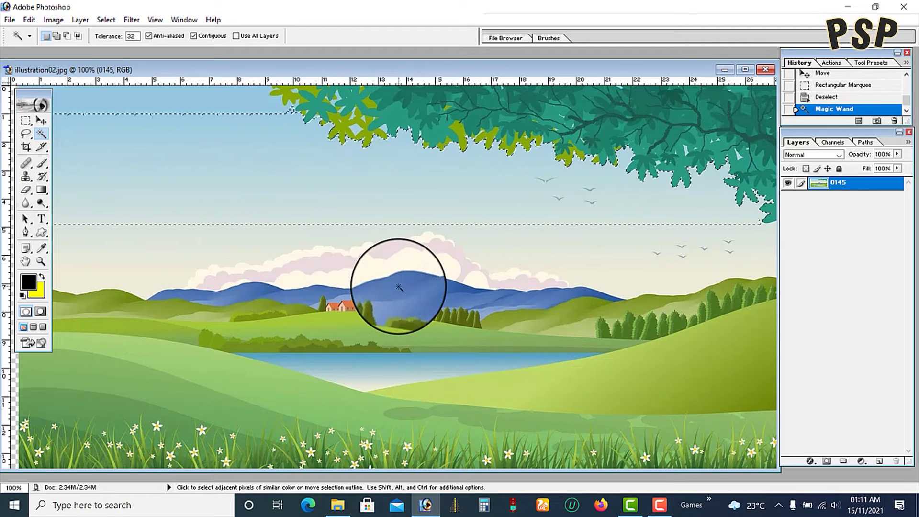
left_click(221, 255)
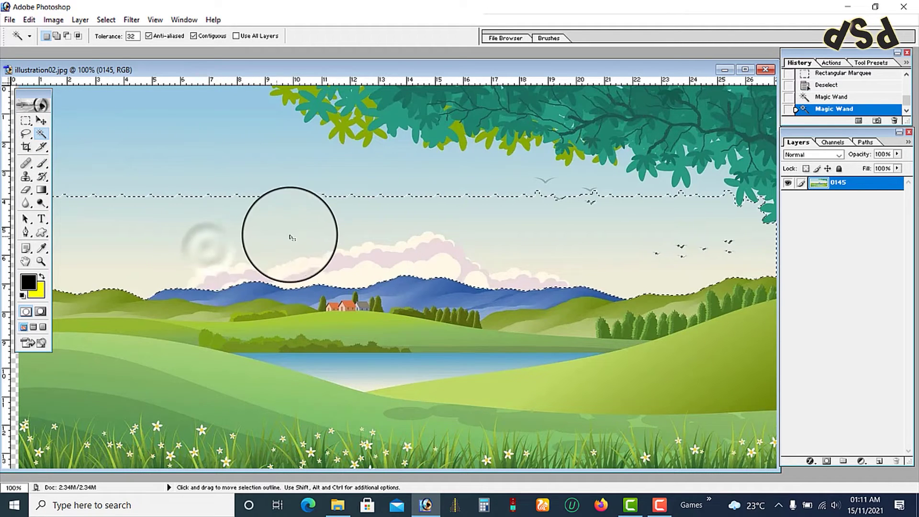
left_click(268, 158)
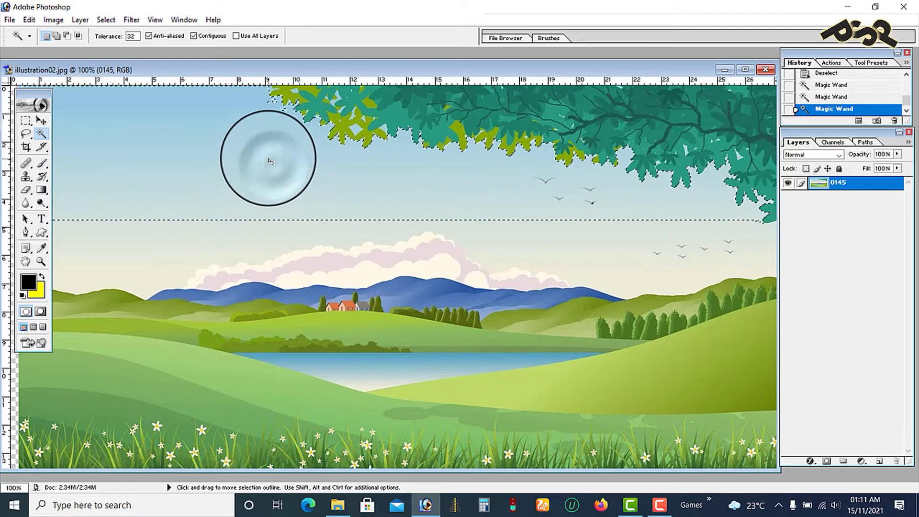
left_click(602, 384)
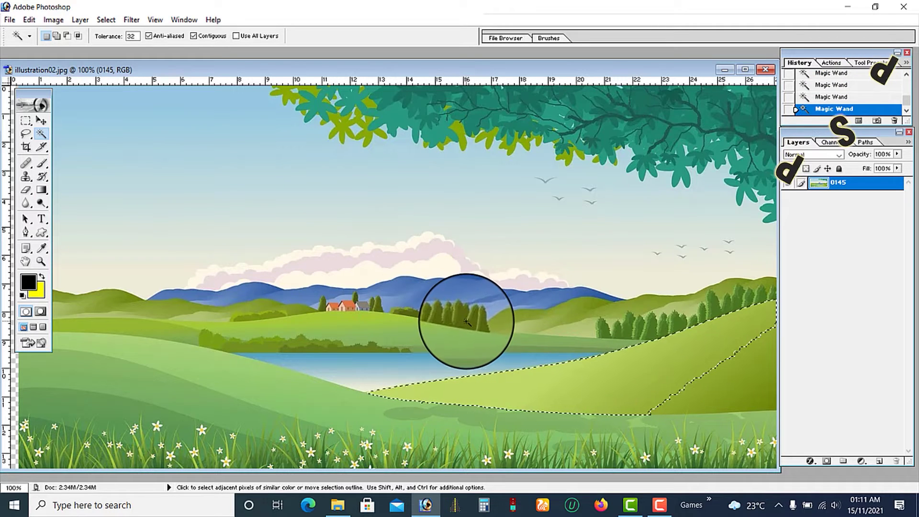
key("ctrl+d")
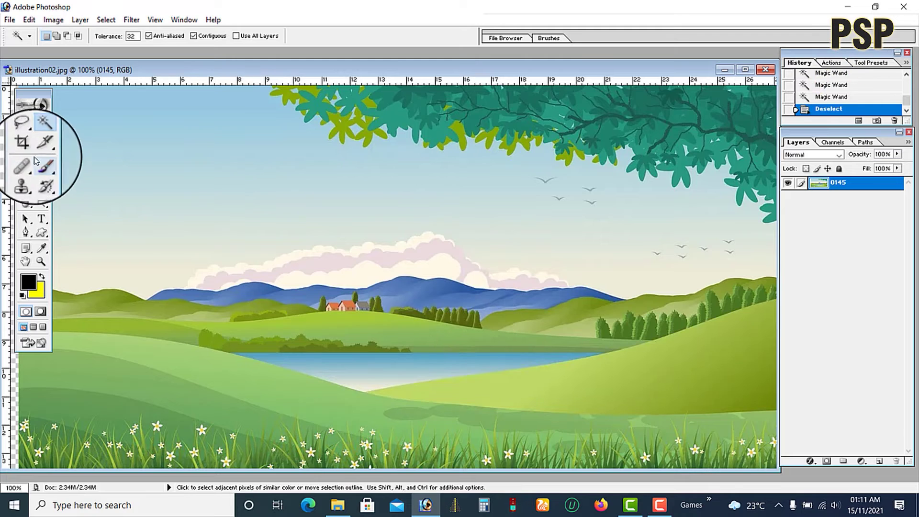
Crop the image to the central area with the clouds, houses and lake, and move its window toward the workspace centre
left_click(26, 148)
left_click_drag(242, 144, 593, 403)
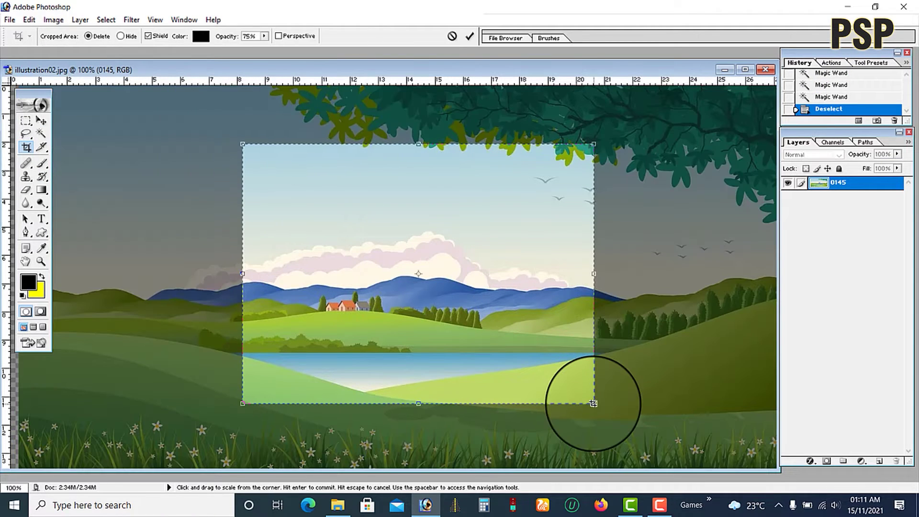
left_click_drag(594, 144, 638, 126)
key("Return")
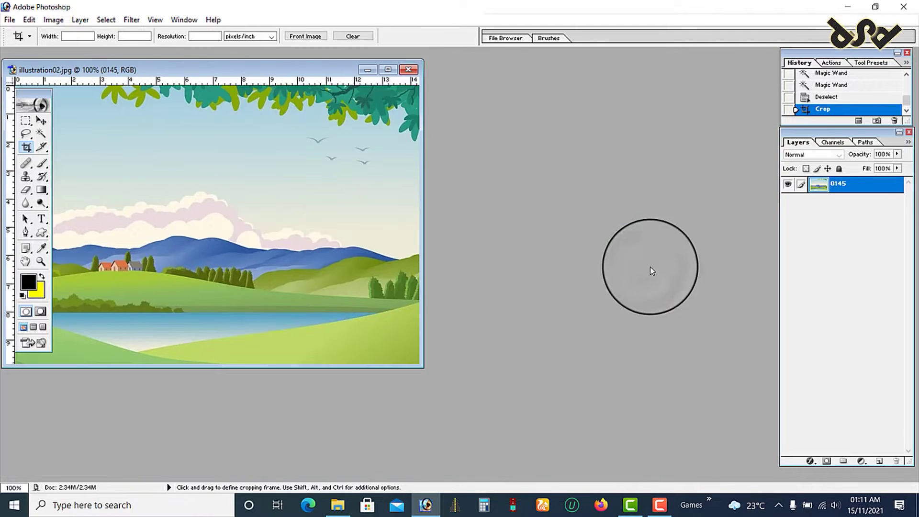
left_click_drag(242, 70, 374, 104)
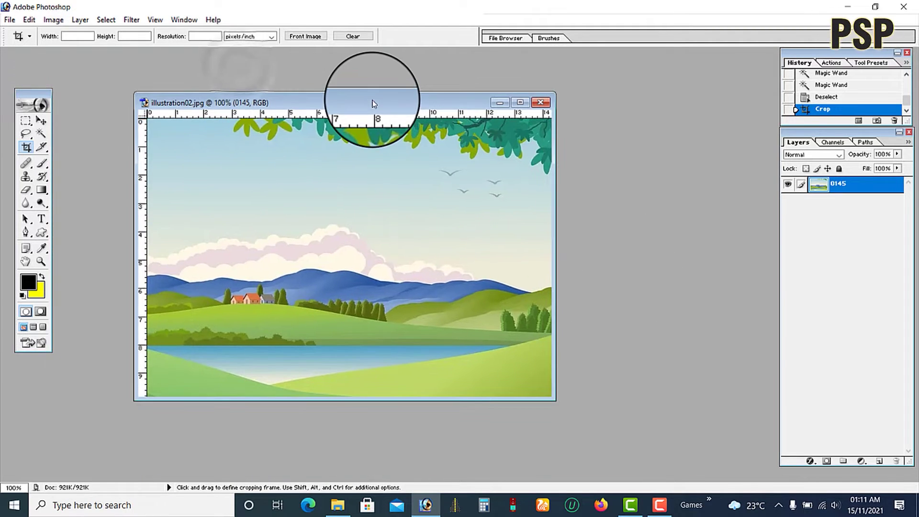
Undo the crop and move the image window to the workspace's left edge so the whole landscape width shows
key("ctrl+z")
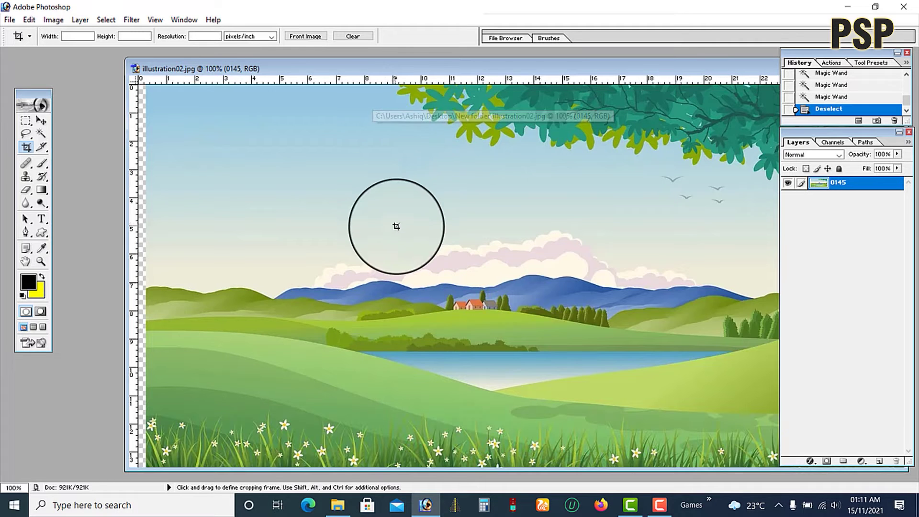
left_click_drag(355, 69, 270, 62)
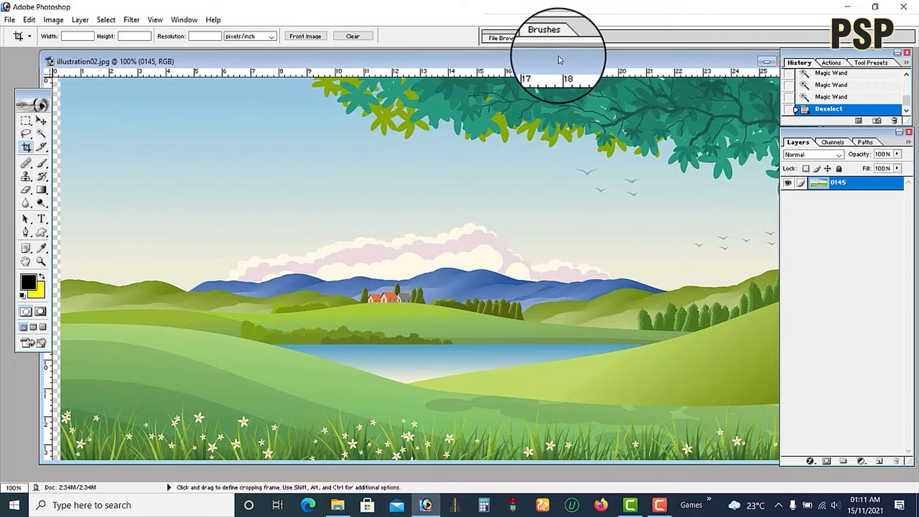
left_click_drag(558, 56, 534, 60)
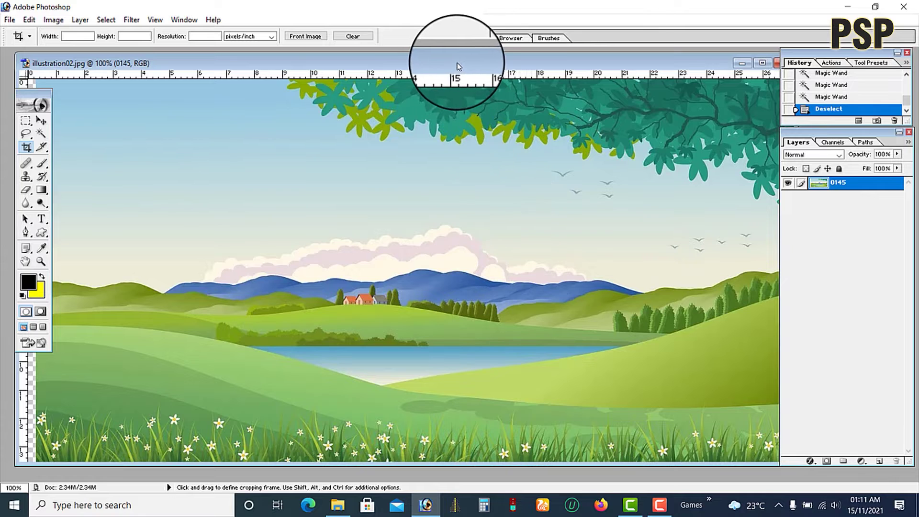
left_click_drag(459, 63, 442, 61)
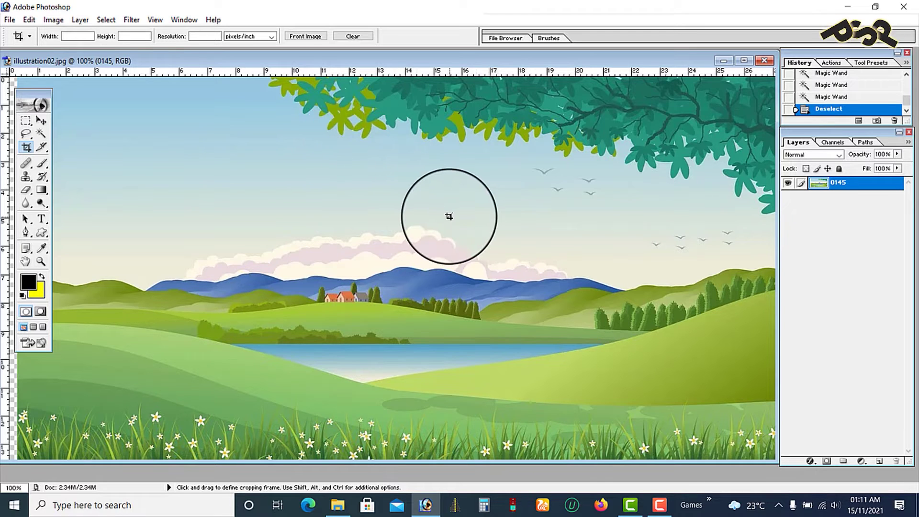
Add the text "gdsfdsf fsfsdf werwer" in the sky left of the clouds and enlarge it across the clouds and mountains
left_click(41, 220)
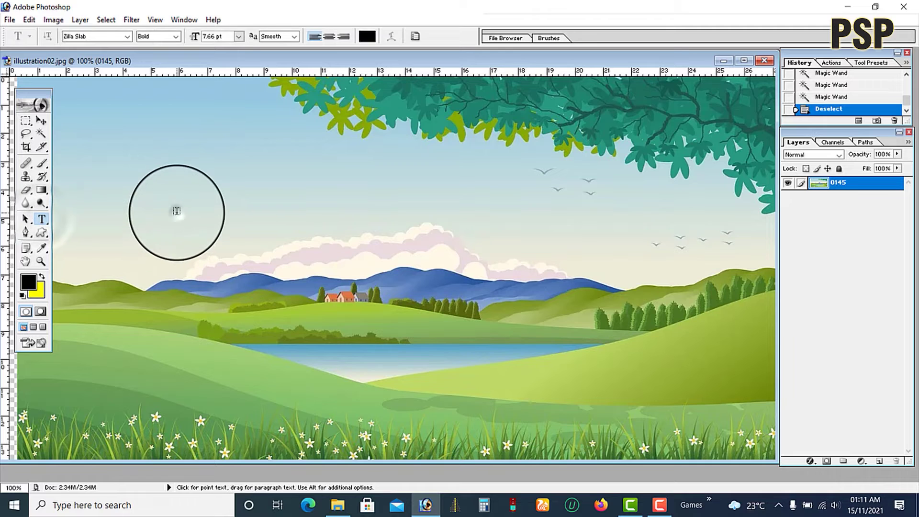
left_click(193, 228)
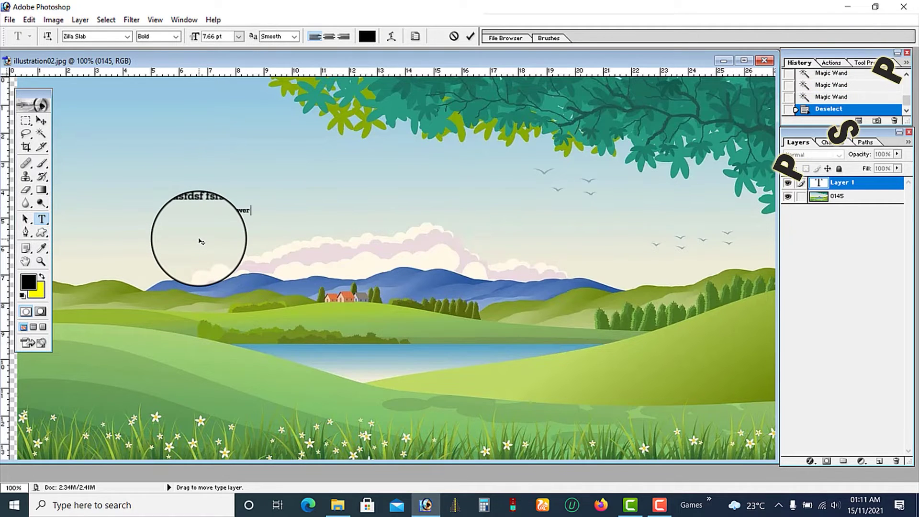
left_click(40, 121)
left_click_drag(247, 208, 512, 289)
key("Return")
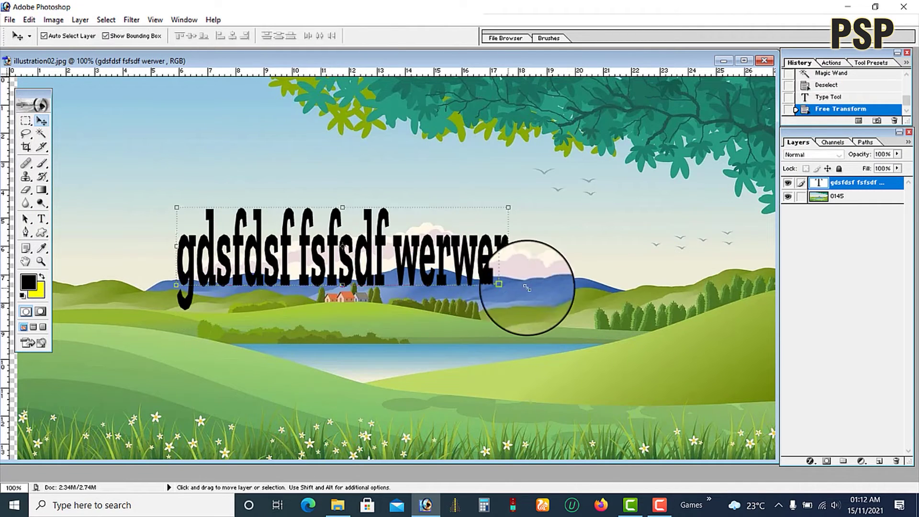
Set the whole text to the Meiryo UI font in Bold at 200 pt
double_click(820, 183)
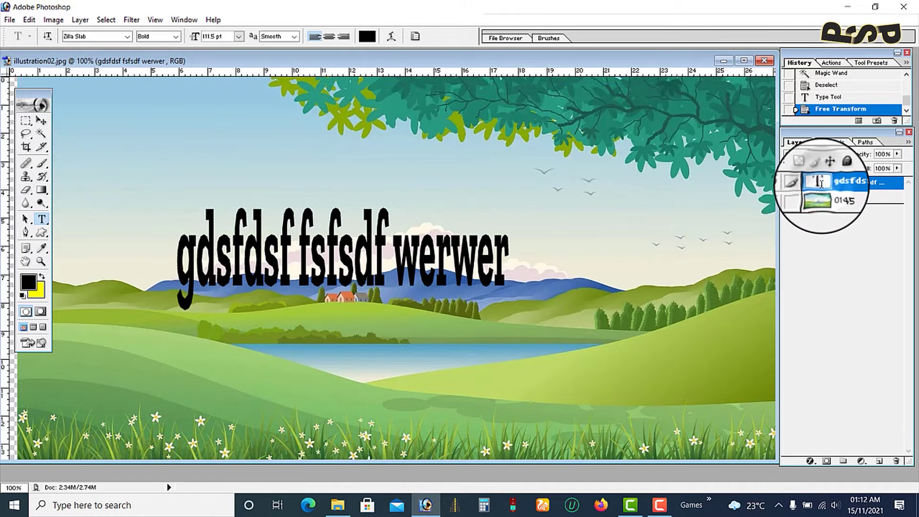
left_click(127, 36)
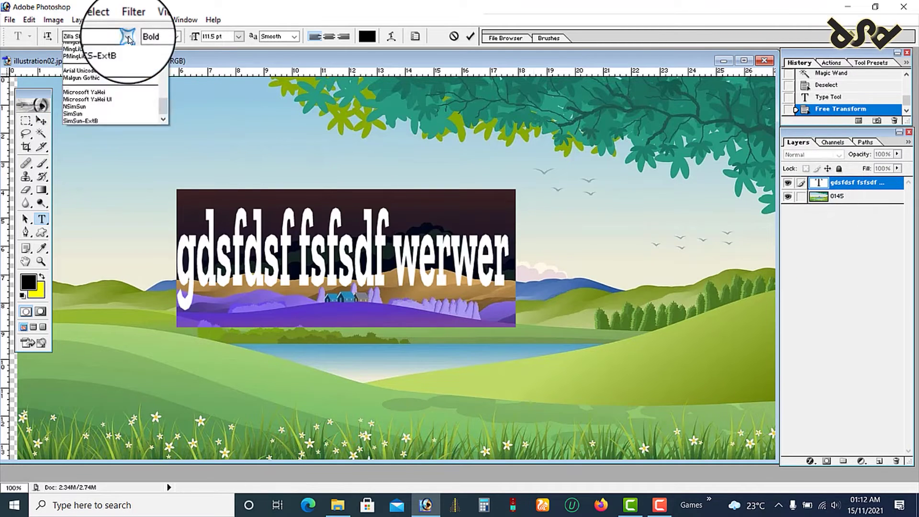
left_click(111, 136)
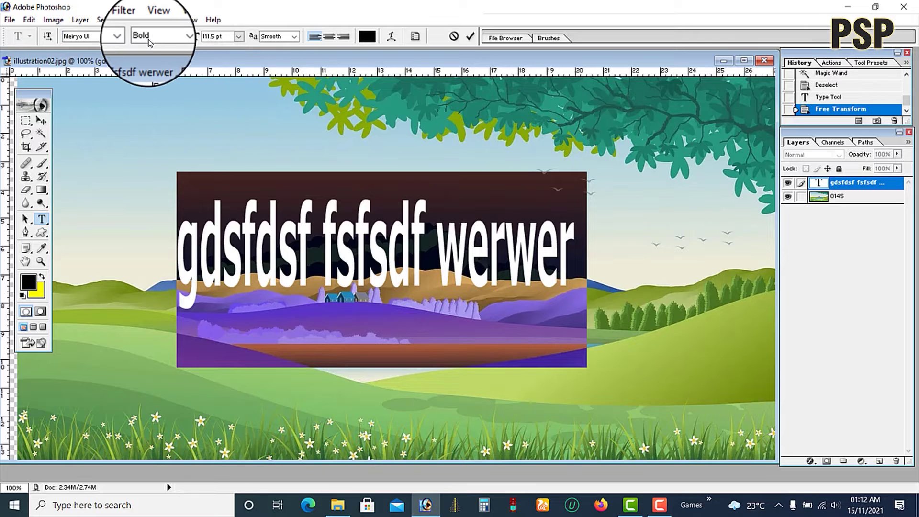
left_click(175, 37)
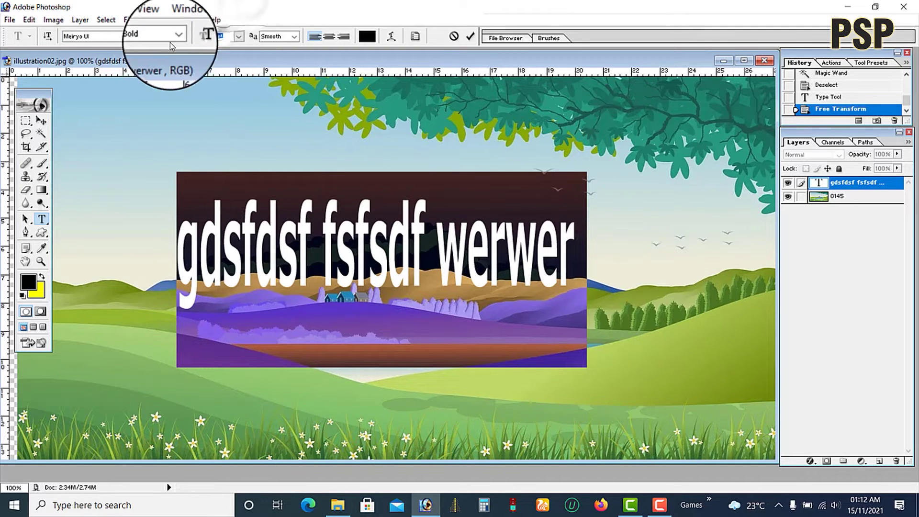
type("80")
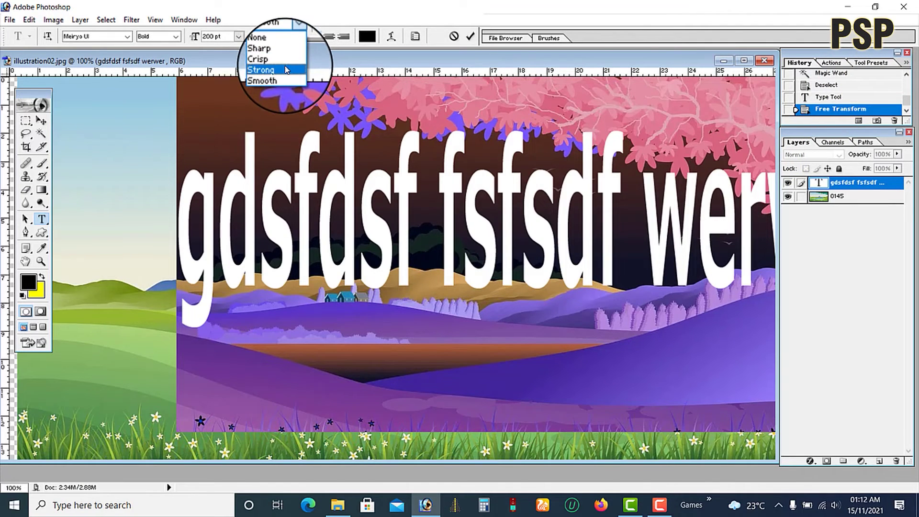
Try centre and right alignment on the text and return it to left alignment
left_click(330, 38)
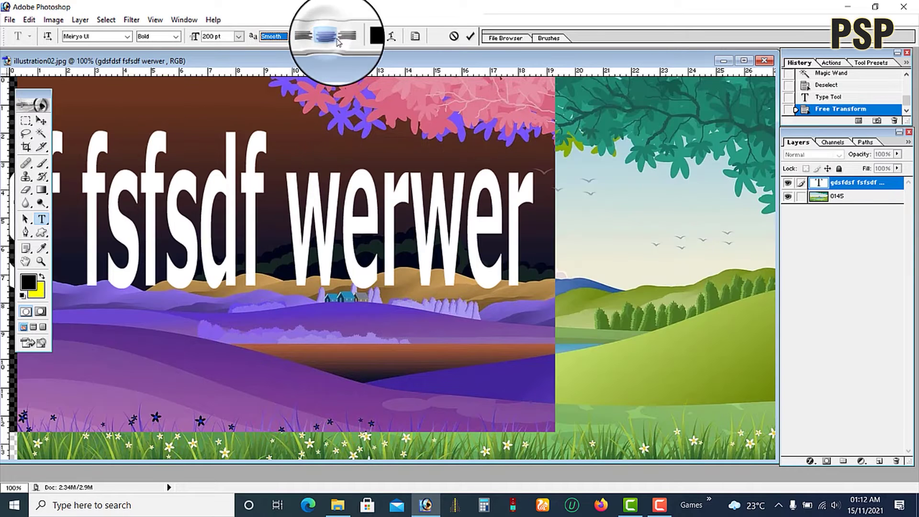
left_click(344, 41)
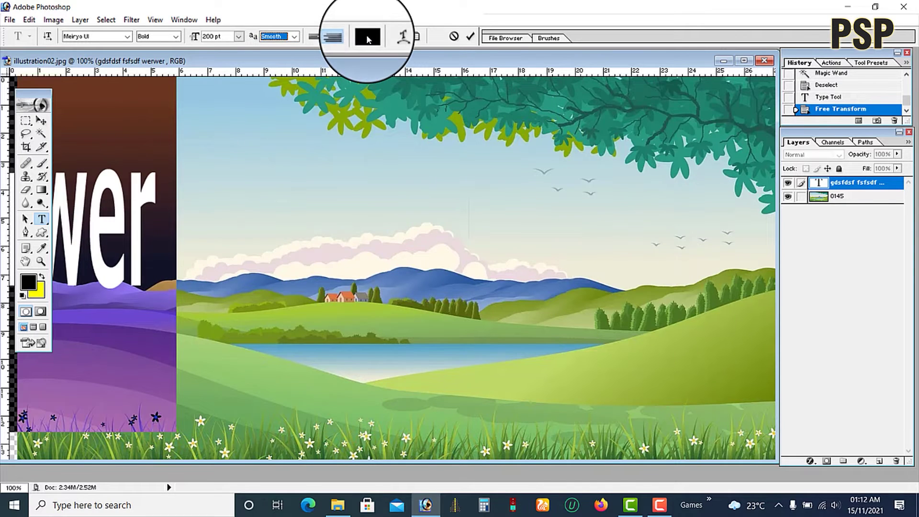
left_click(315, 39)
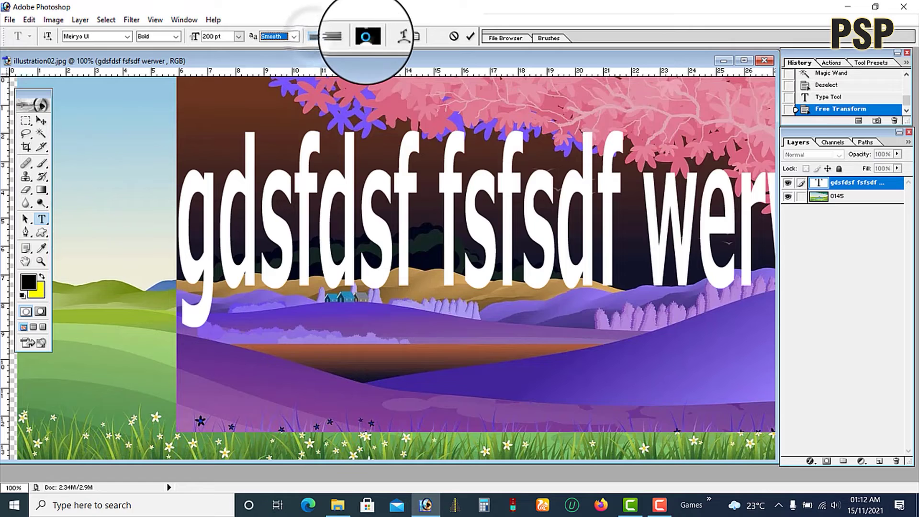
Set the text colour to bright red, FD0000, and commit the text edit
left_click(367, 37)
left_click_drag(666, 218, 737, 195)
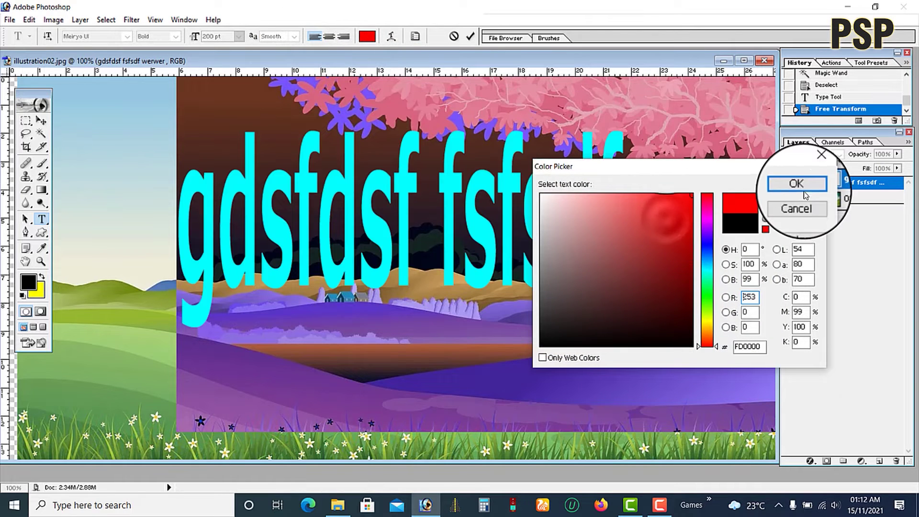
left_click(806, 196)
left_click(41, 121)
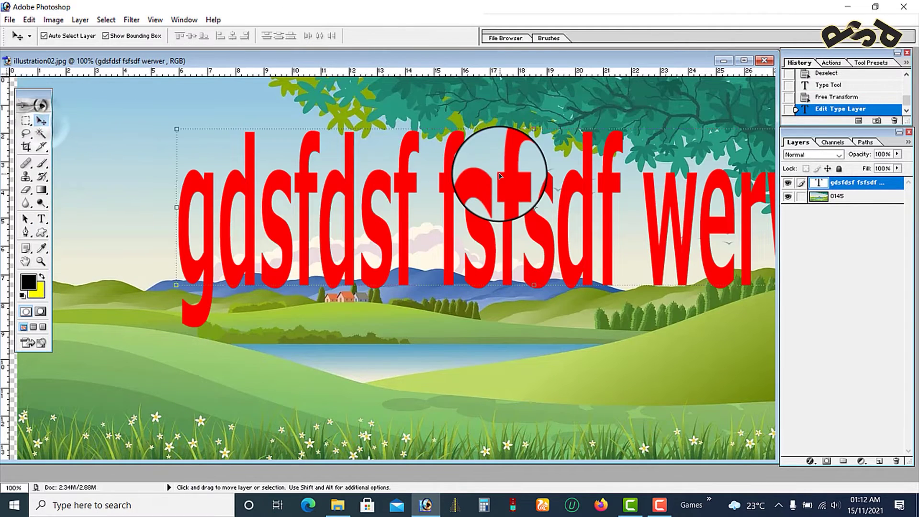
Move the red text left and slightly down, and make the 0145 layer active before reselecting the text layer
left_click_drag(455, 199, 402, 213)
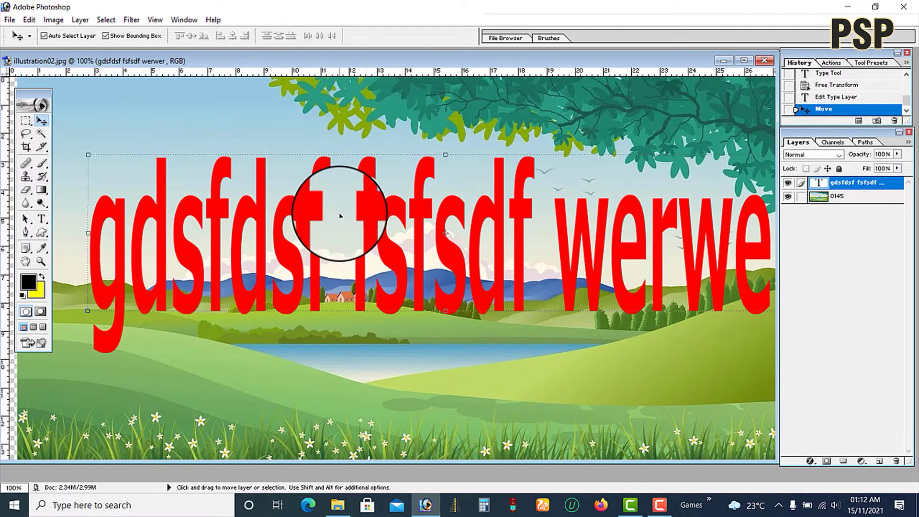
left_click_drag(456, 206, 446, 208)
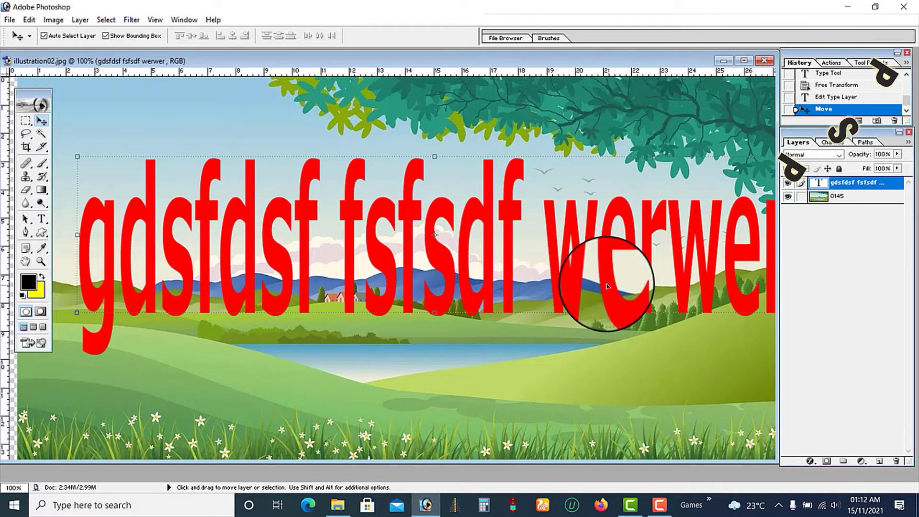
left_click_drag(584, 277, 568, 277)
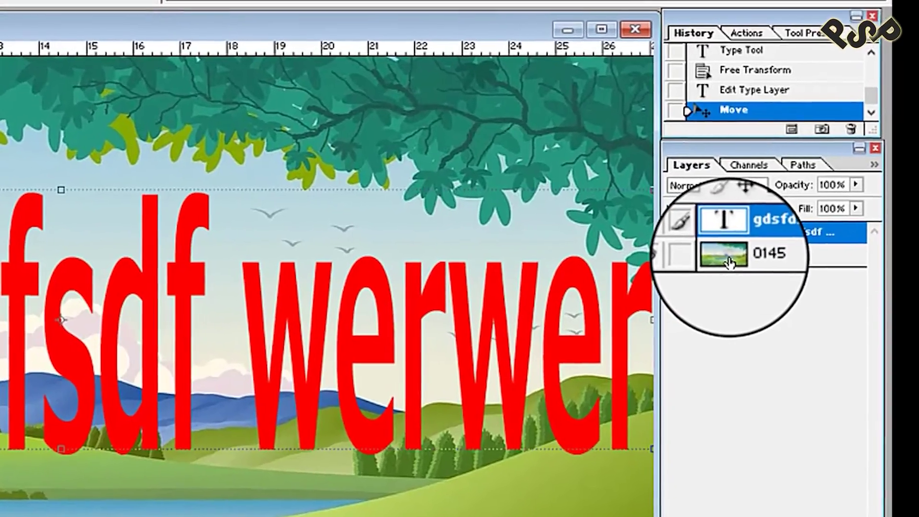
left_click(728, 261)
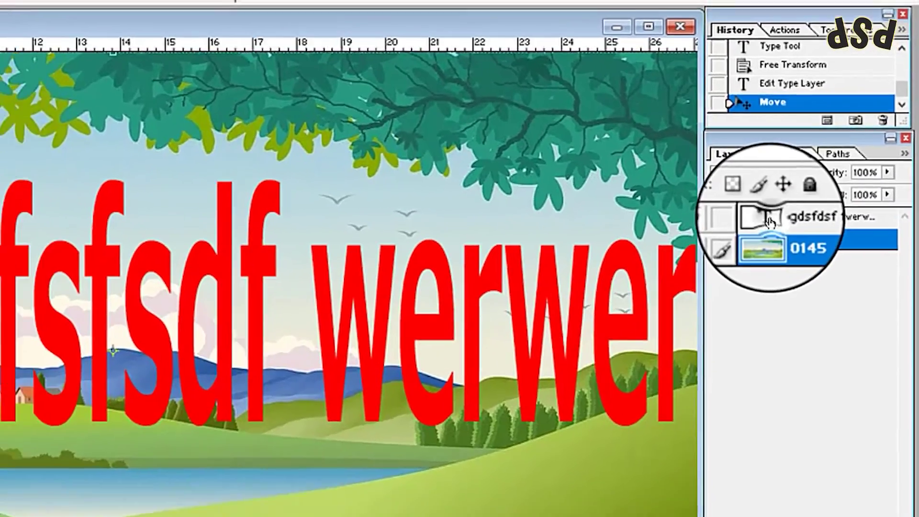
left_click(769, 219)
Reposition the red text over the sky and scale it to 79.8% width and 45.4% height
left_click_drag(582, 311, 463, 268)
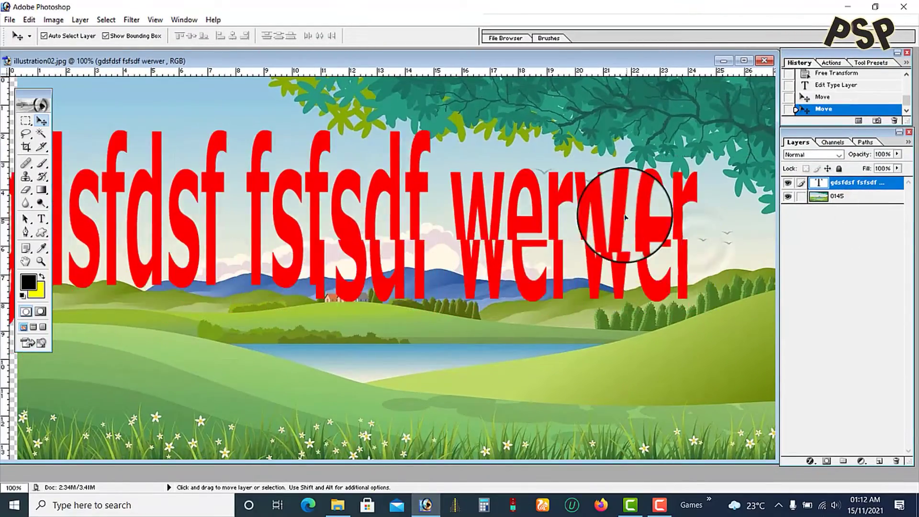
left_click_drag(625, 217, 663, 263)
left_click_drag(710, 238, 655, 243)
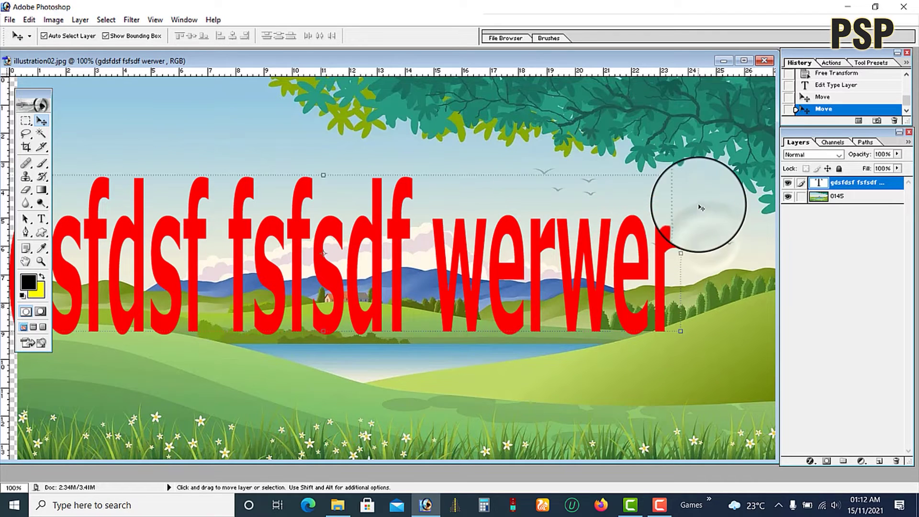
left_click_drag(681, 175, 536, 260)
key("Return")
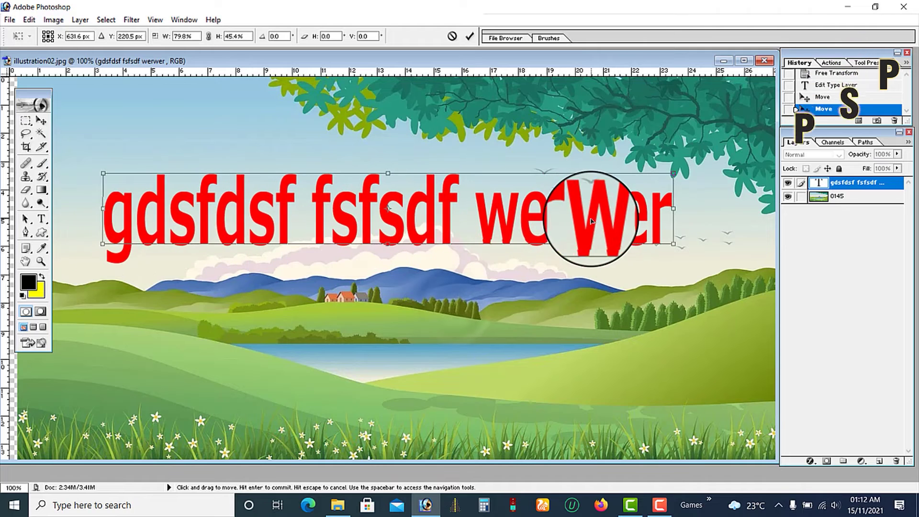
Erase a wide band of sky and leaves above the text on the 0145 layer, raising the Eraser's opacity and flow to 100%
left_click(26, 190)
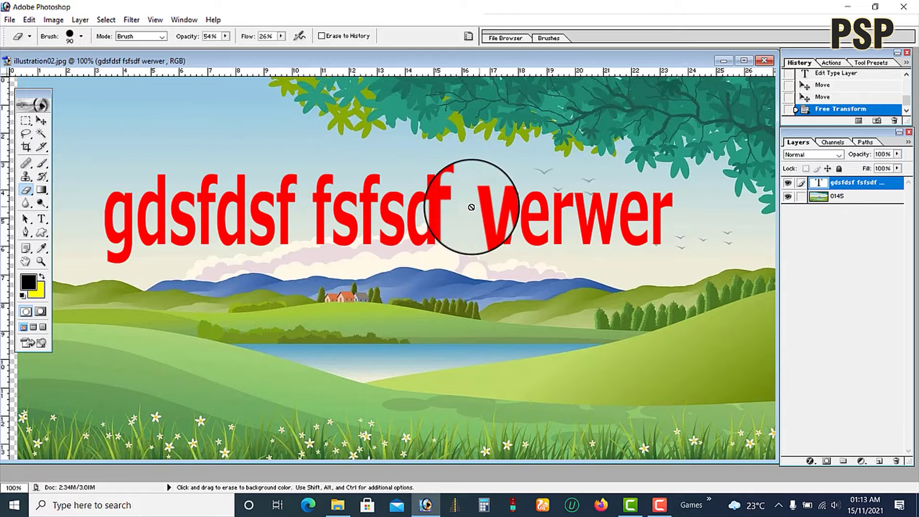
left_click(819, 198)
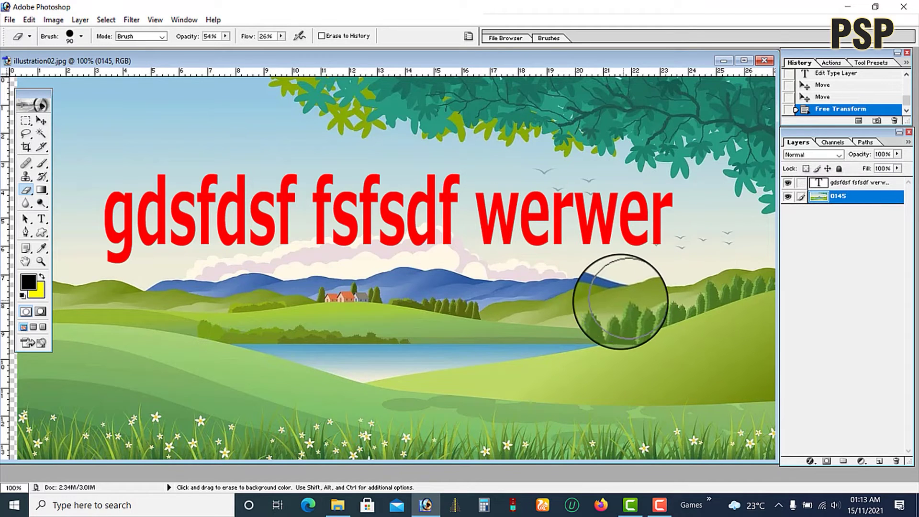
mouse_move(232, 140)
left_mouse_down()
mouse_move(299, 139)
mouse_move(175, 141)
mouse_move(291, 137)
mouse_move(250, 137)
left_mouse_up()
left_click_drag(225, 37, 277, 37)
left_click_drag(281, 37, 394, 4)
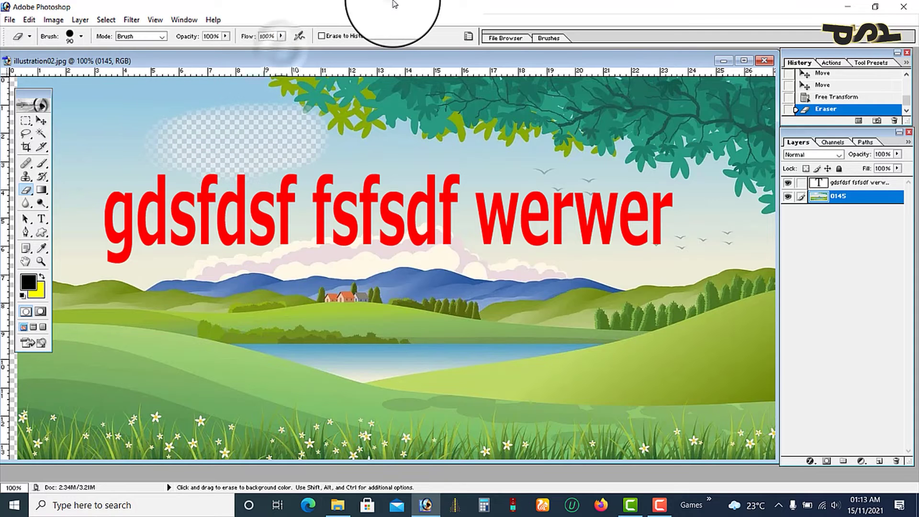
mouse_move(252, 137)
left_mouse_down()
mouse_move(372, 133)
mouse_move(510, 106)
mouse_move(218, 103)
mouse_move(560, 86)
mouse_move(631, 91)
mouse_move(649, 128)
mouse_move(440, 135)
mouse_move(719, 105)
mouse_move(725, 135)
mouse_move(563, 135)
mouse_move(721, 150)
mouse_move(602, 162)
mouse_move(411, 168)
mouse_move(371, 154)
mouse_move(527, 149)
left_mouse_up()
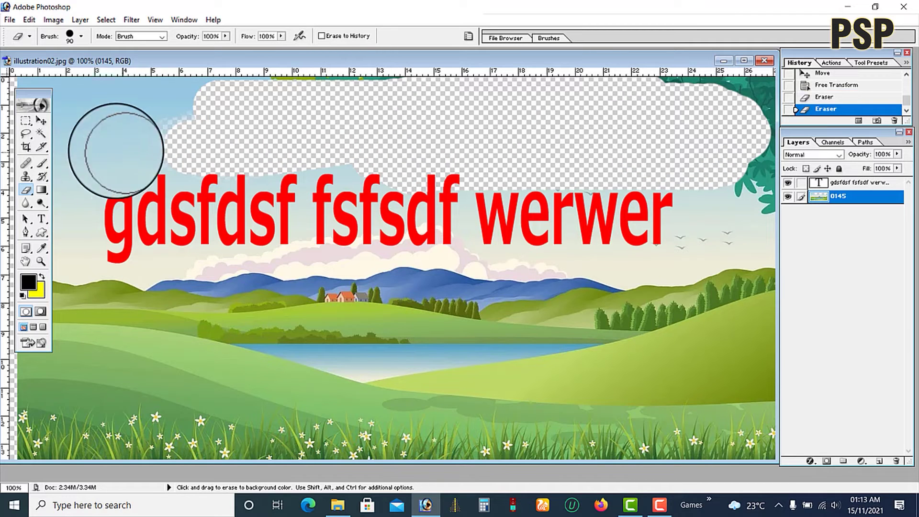
Cut a rectangular hole over the right part of the lake with the Rectangular Marquee tool, and deselect
left_click(27, 122)
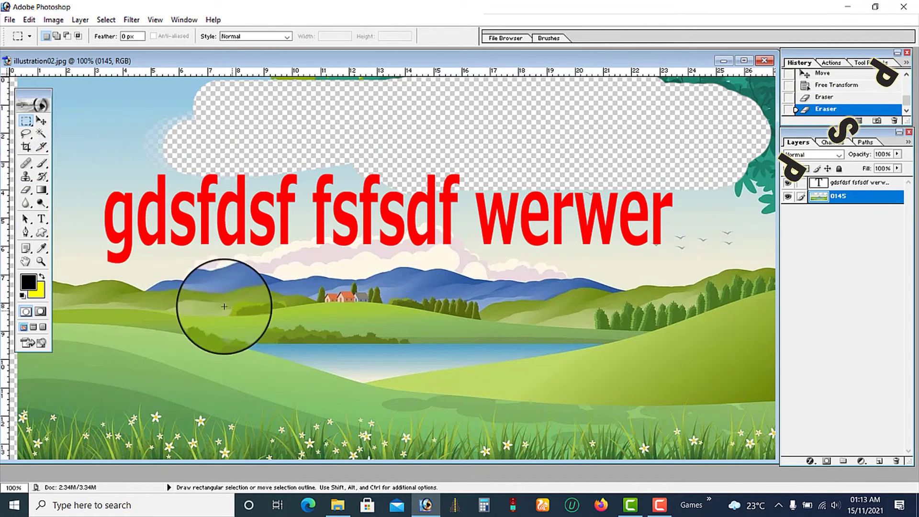
left_click_drag(217, 296, 339, 386)
left_click(479, 367)
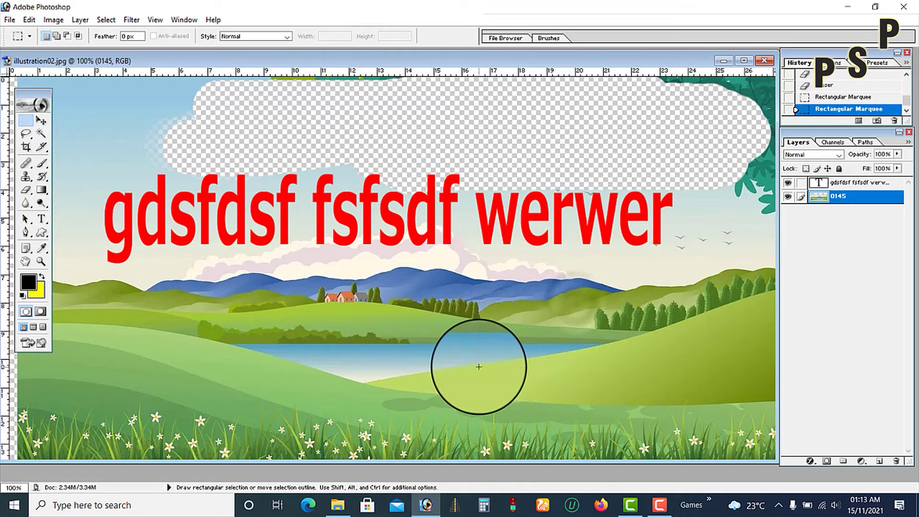
key("Delete")
key("ctrl+d")
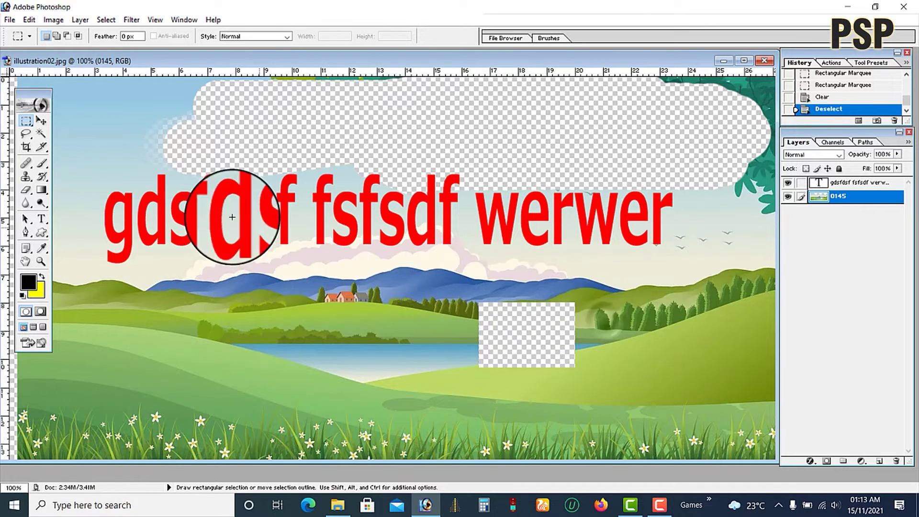
Cut an oval hole in the green hill left of the lake with the Elliptical Marquee tool, and deselect
left_click_drag(30, 126, 53, 130)
left_click_drag(154, 304, 247, 354)
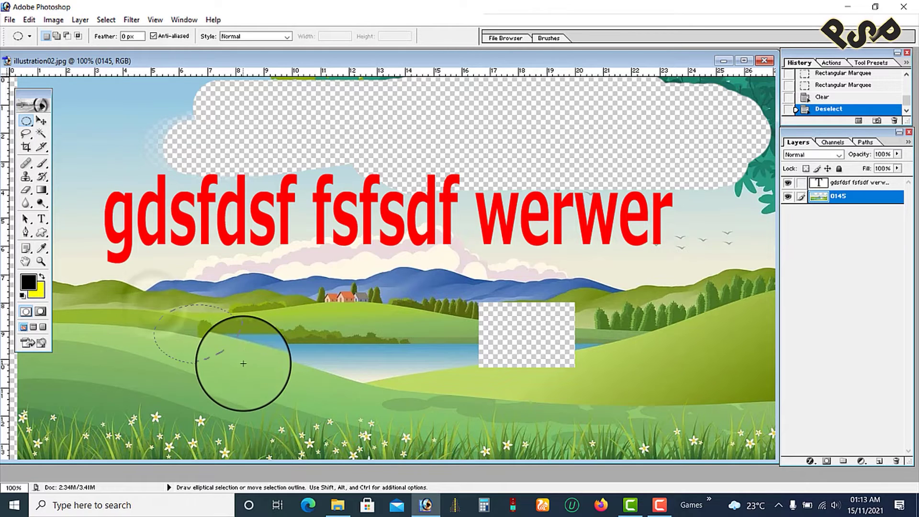
key("Delete")
key("ctrl+d")
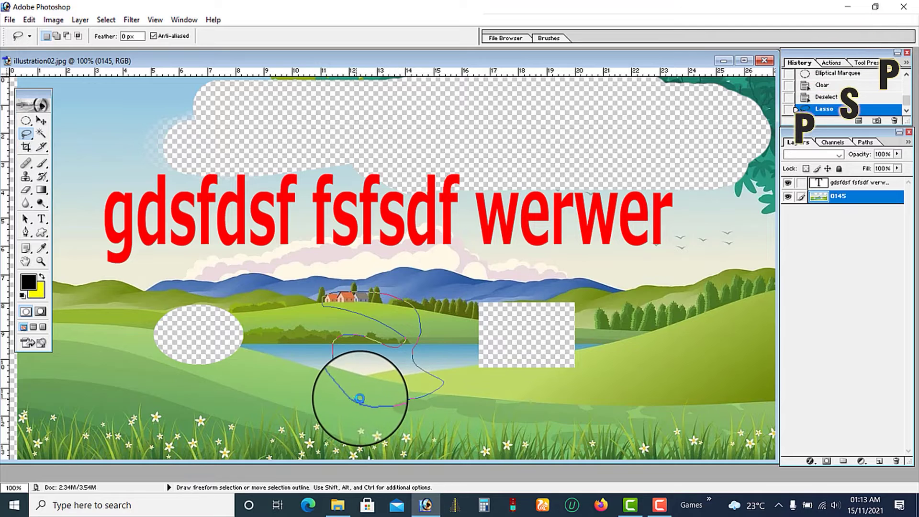
Cut a freeform S-like area from the houses down across the lake with the Lasso tool, and deselect
left_click_drag(359, 398, 427, 396)
key("Delete")
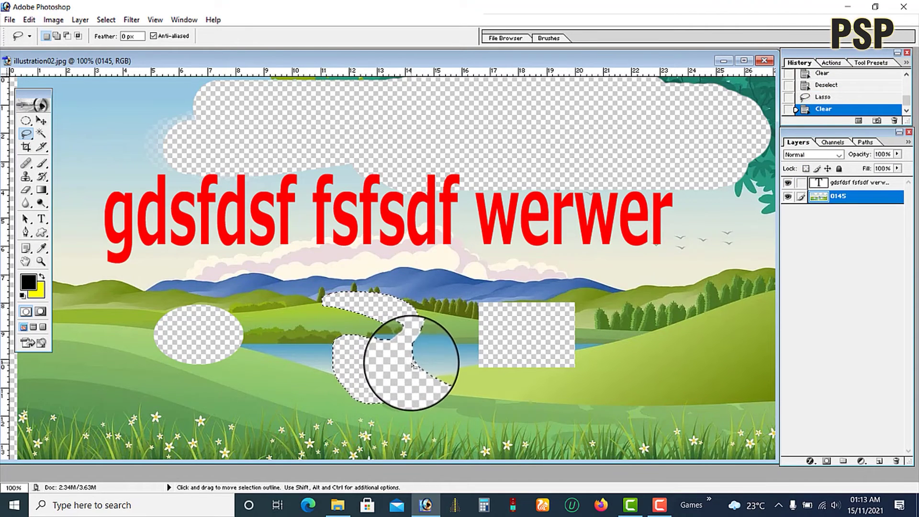
key("ctrl+d")
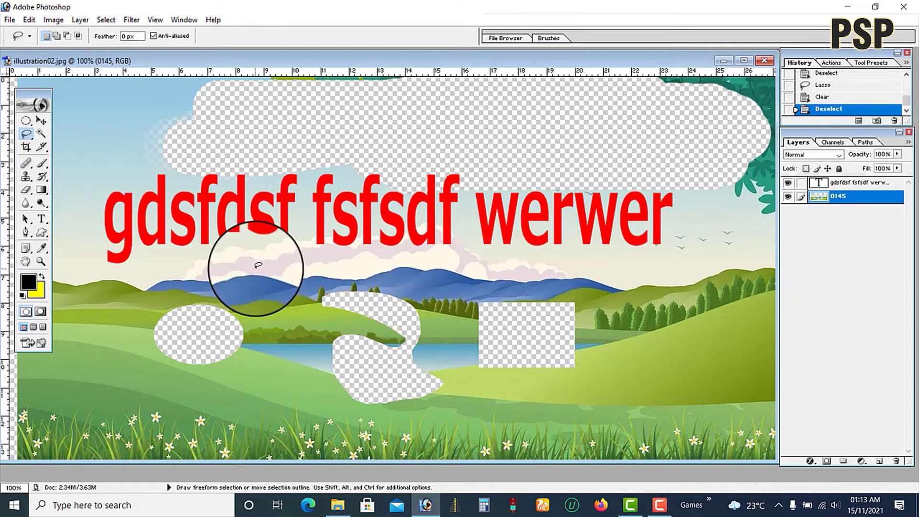
Clone the trees at the right end of the lake onto the bright green hill below them with the Clone Stamp
left_click(26, 177)
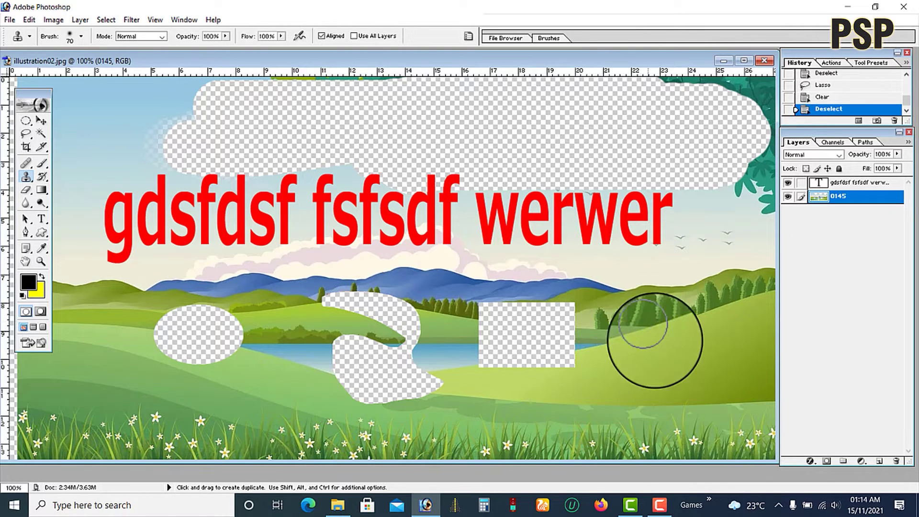
left_click(641, 313, "alt")
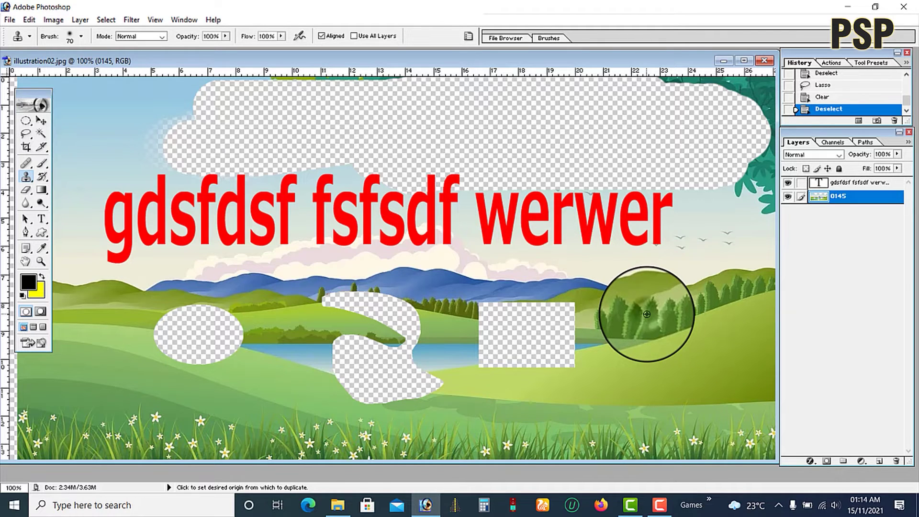
mouse_move(699, 361)
left_mouse_down()
mouse_move(720, 361)
mouse_move(698, 360)
left_mouse_up()
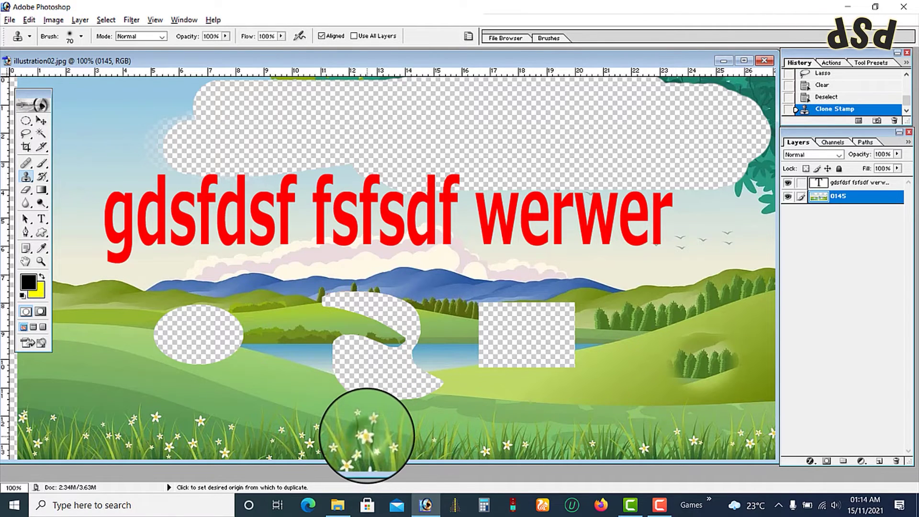
Clone a clump of white flowers from the foreground grass onto the hill just below the rectangular hole
left_click(367, 436, "alt")
left_click_drag(604, 383, 607, 378)
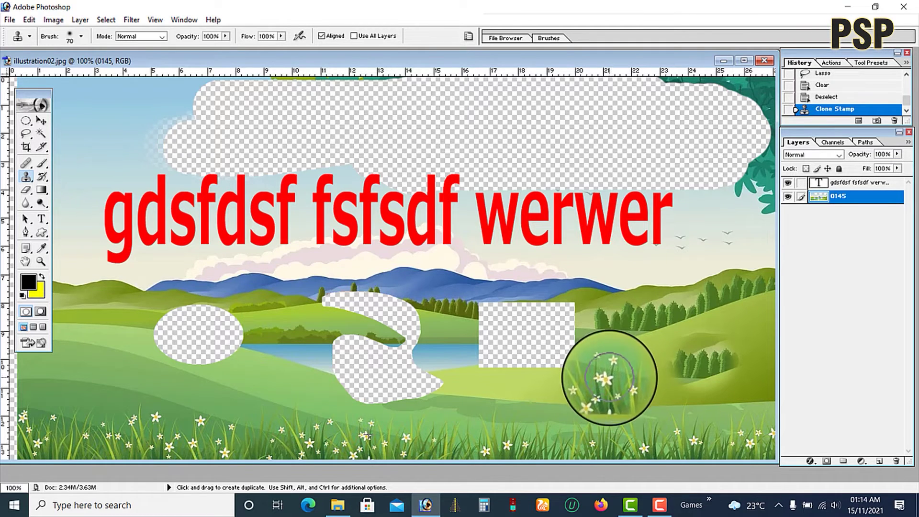
left_click_drag(606, 378, 608, 381)
Draw a closed Pen path around the cloned trees and the hillside above them, and convert it to a selection
left_click(26, 232)
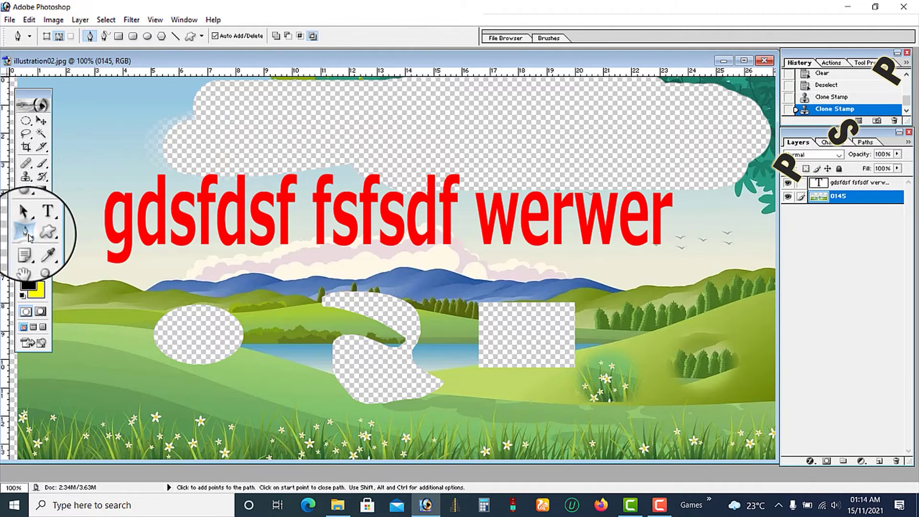
left_click(687, 411)
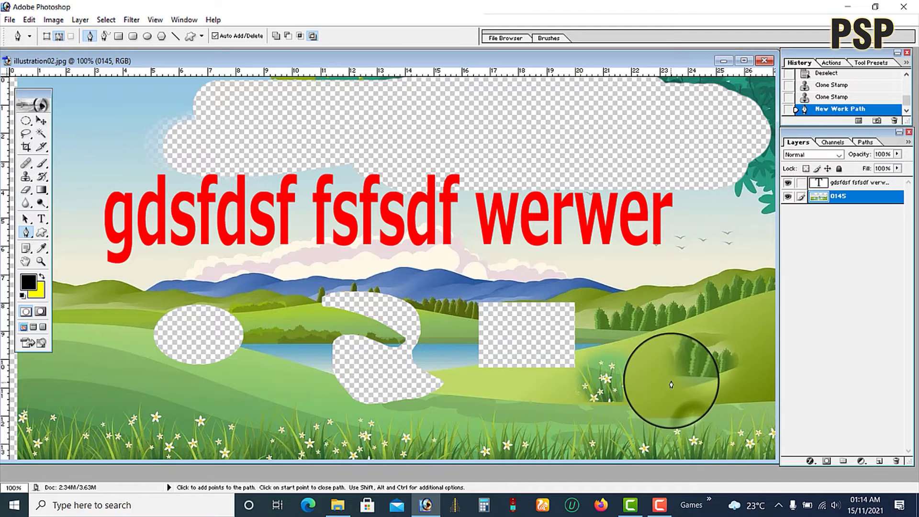
left_click(671, 379)
left_click(666, 357)
left_click_drag(683, 335, 682, 300)
left_click_drag(689, 292, 696, 291)
left_click_drag(710, 292, 726, 310)
left_click_drag(734, 330, 739, 369)
left_click_drag(732, 404, 717, 422)
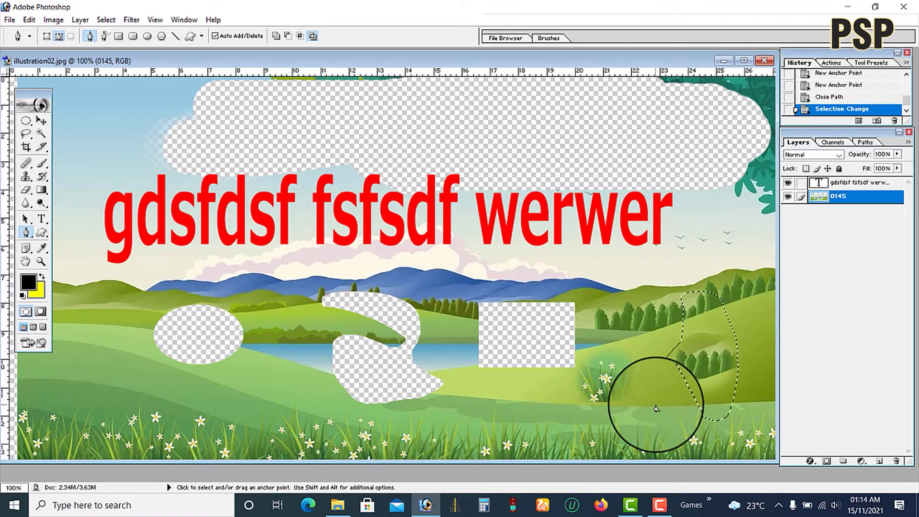
Paste a copy of the selected hillside as a new layer and move it over the rectangular hole
key("v")
left_click_drag(653, 406, 509, 314)
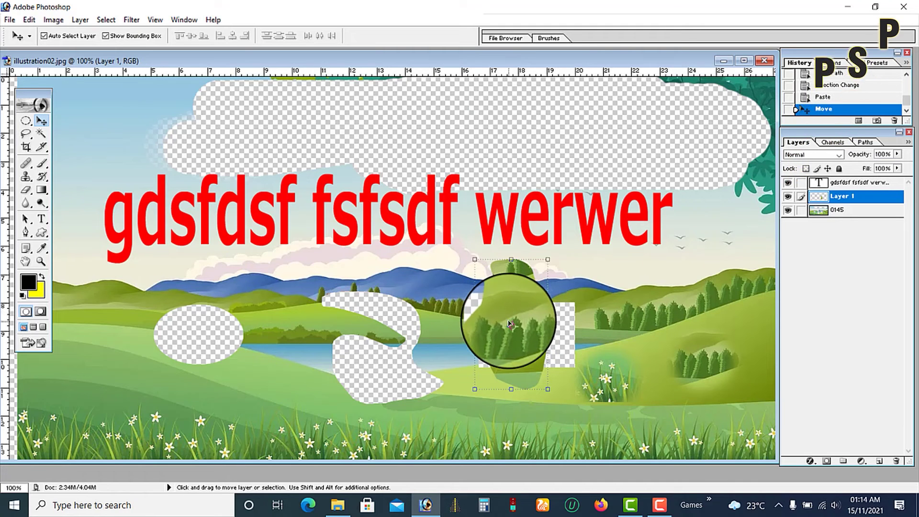
mouse_move(517, 322)
left_mouse_down()
mouse_move(536, 328)
mouse_move(567, 310)
mouse_move(531, 320)
mouse_move(512, 309)
mouse_move(510, 320)
mouse_move(526, 325)
mouse_move(529, 317)
left_mouse_up()
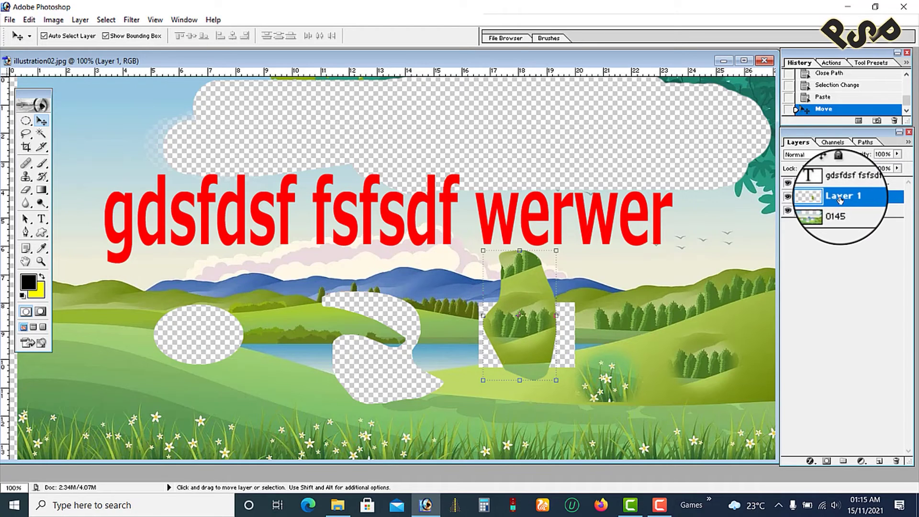
Delete the pasted hillside layer and the red text layer, leaving only the 0145 layer
right_click(822, 199)
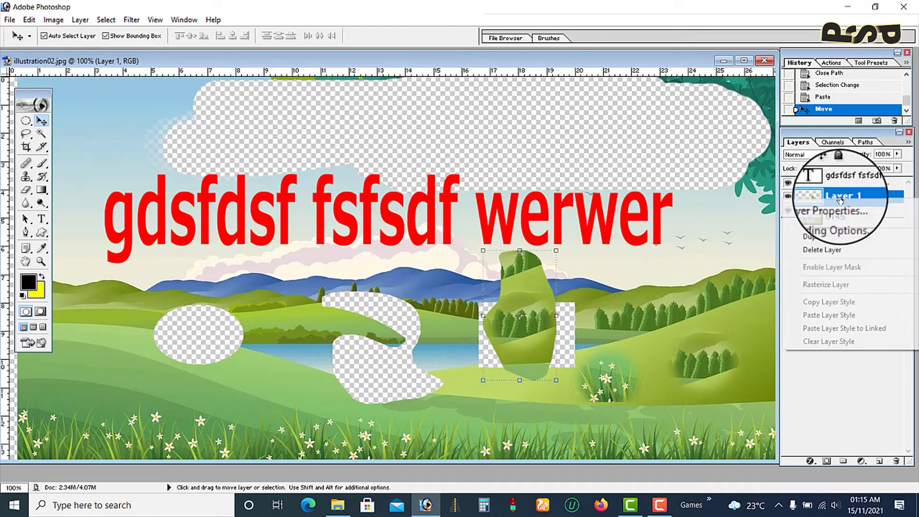
left_click(837, 254)
left_click(431, 196)
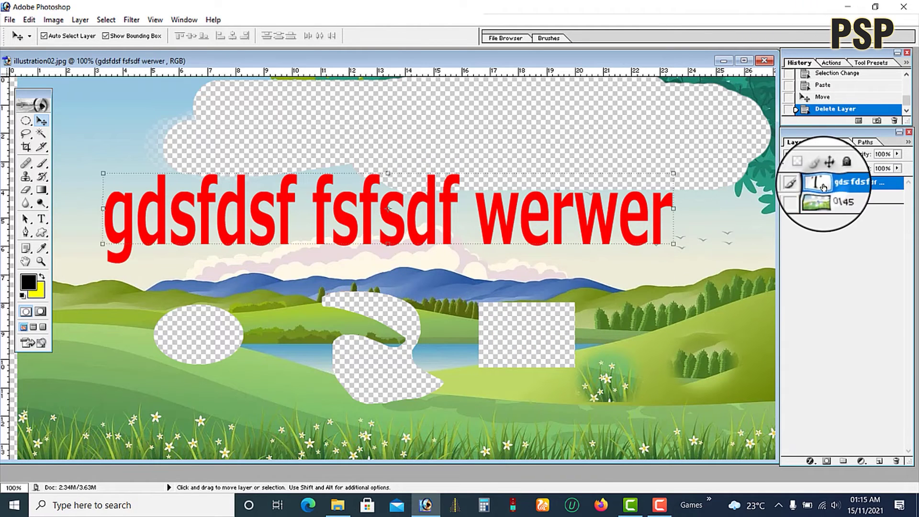
right_click(855, 187)
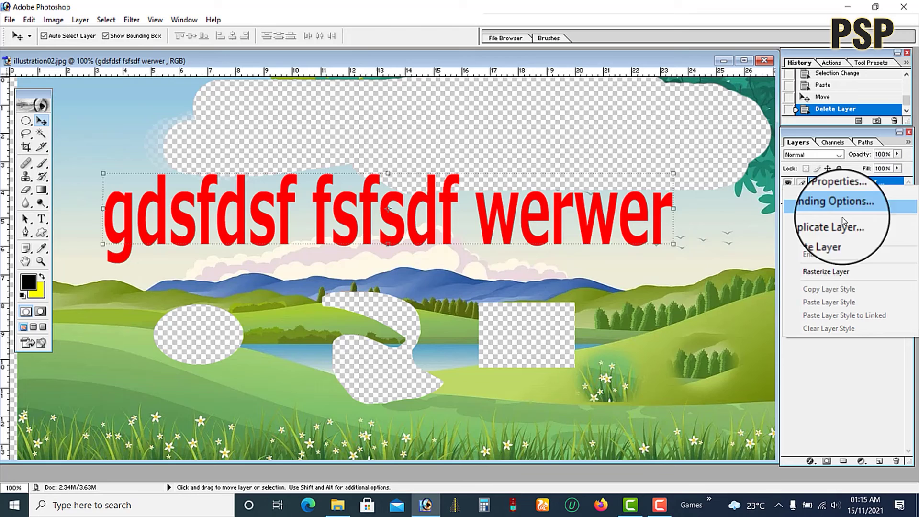
left_click(832, 239)
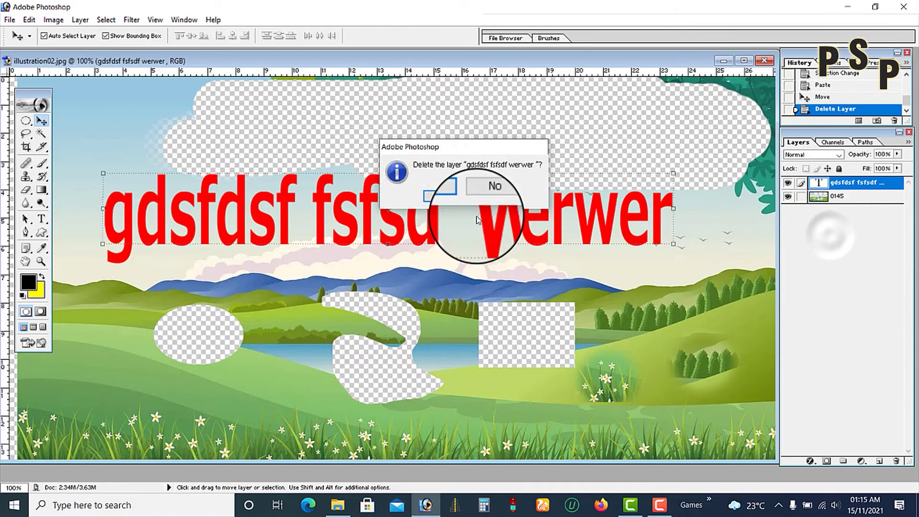
left_click(424, 194)
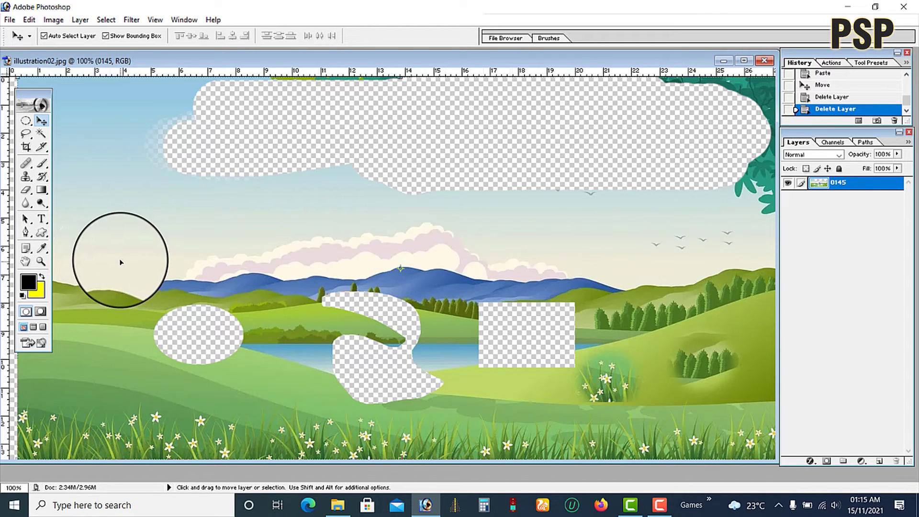
Paint black wavy strokes across the sky with the soft 50 px Brush, first at 37% opacity and finally at 100%
left_click(42, 163)
mouse_move(126, 236)
left_mouse_down()
mouse_move(225, 237)
mouse_move(279, 219)
mouse_move(529, 221)
left_mouse_up()
left_click_drag(623, 237, 520, 252)
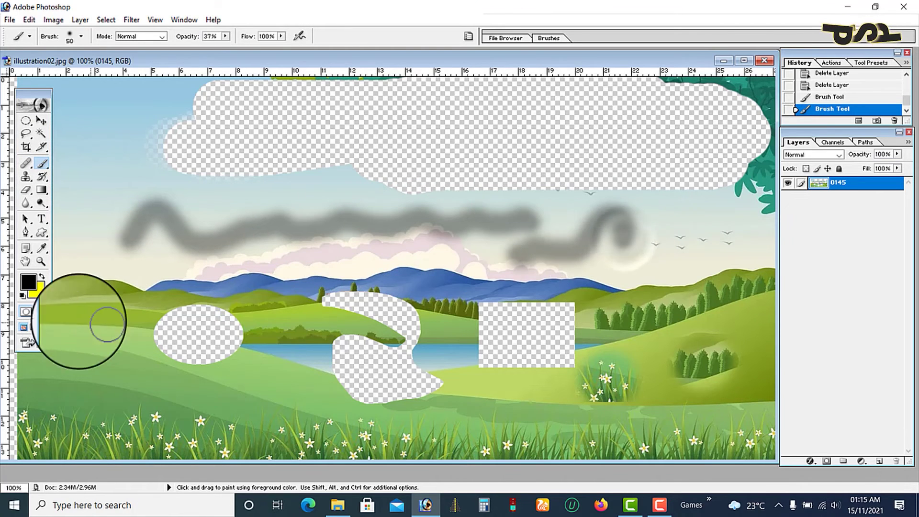
key("0")
left_click_drag(139, 138, 100, 185)
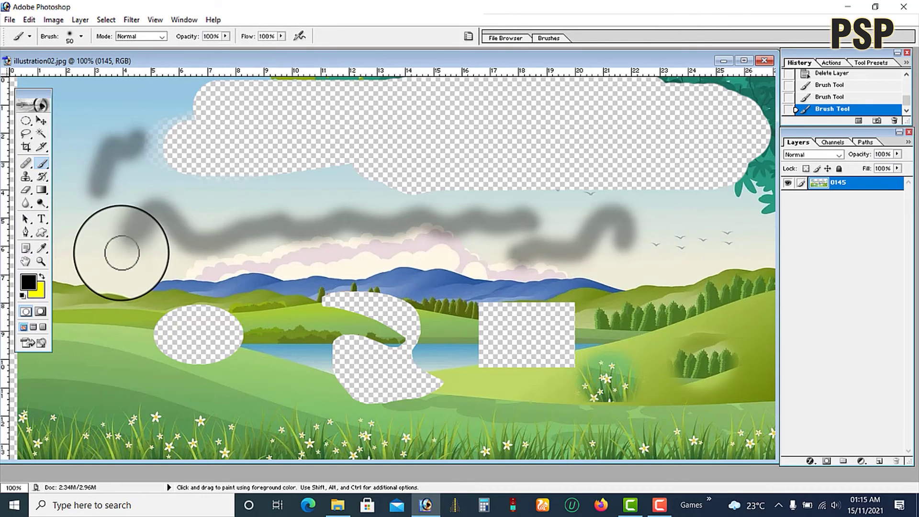
mouse_move(119, 251)
left_mouse_down()
mouse_move(144, 211)
mouse_move(452, 217)
left_mouse_up()
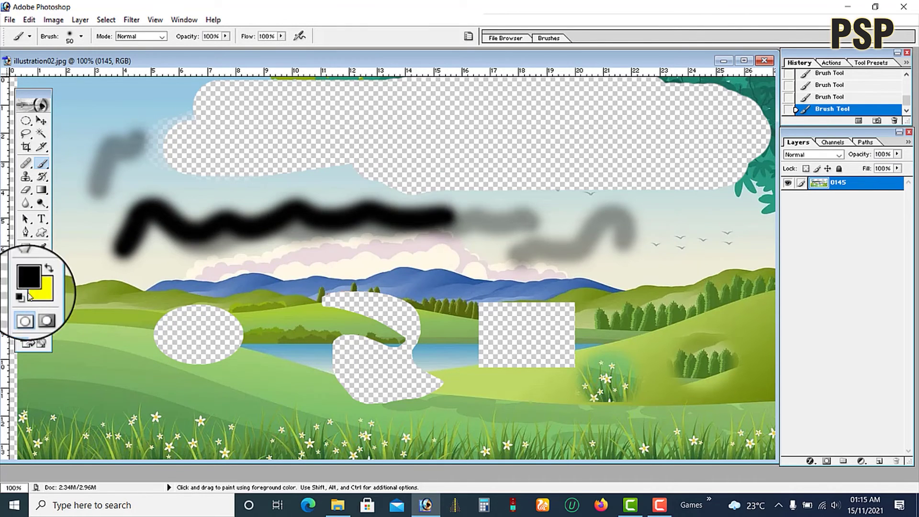
Set the foreground color to bright green and paint two wavy strokes over the black and grey ones
left_click(24, 282)
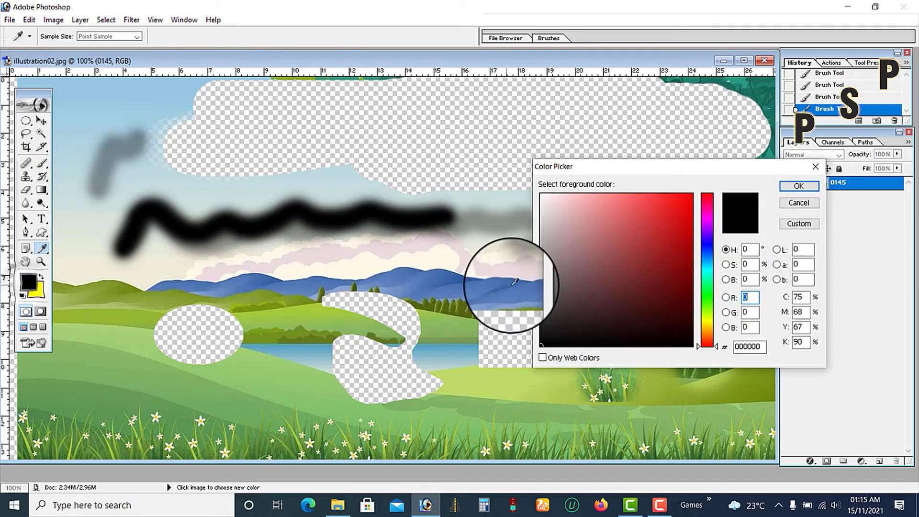
left_click(705, 287)
left_click(678, 211)
left_click(799, 186)
key("b")
mouse_move(490, 234)
left_mouse_down()
mouse_move(274, 228)
mouse_move(130, 205)
left_mouse_up()
mouse_move(546, 235)
left_mouse_down()
mouse_move(581, 226)
mouse_move(683, 229)
left_mouse_up()
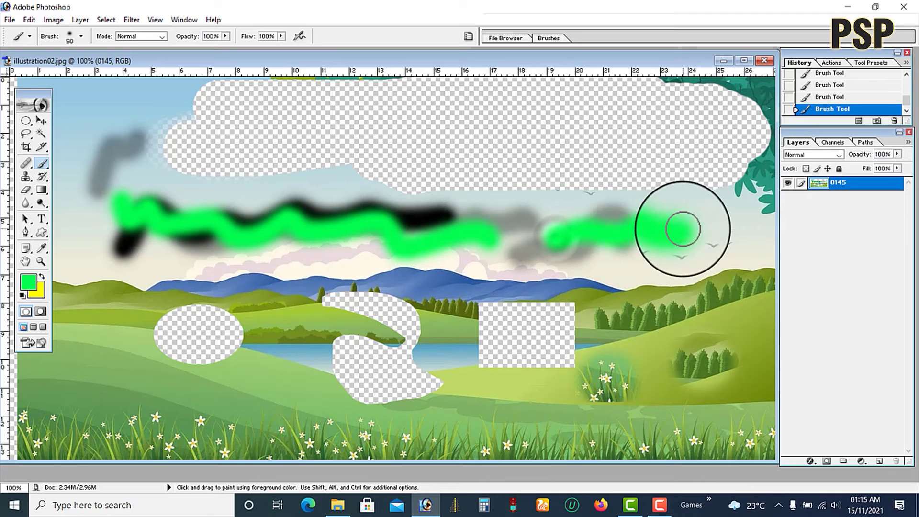
Reduce the brush diameter to 15 px and paint a thin winding green line from the hill flowers to the blue mountains
left_click(81, 36)
left_click_drag(43, 70, 70, 79)
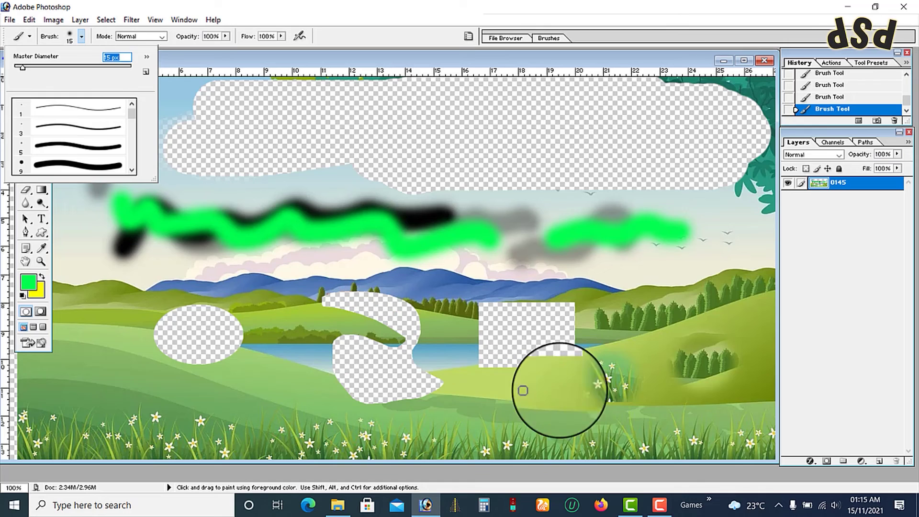
mouse_move(635, 383)
left_mouse_down()
mouse_move(683, 324)
mouse_move(683, 296)
mouse_move(493, 272)
mouse_move(430, 288)
left_mouse_up()
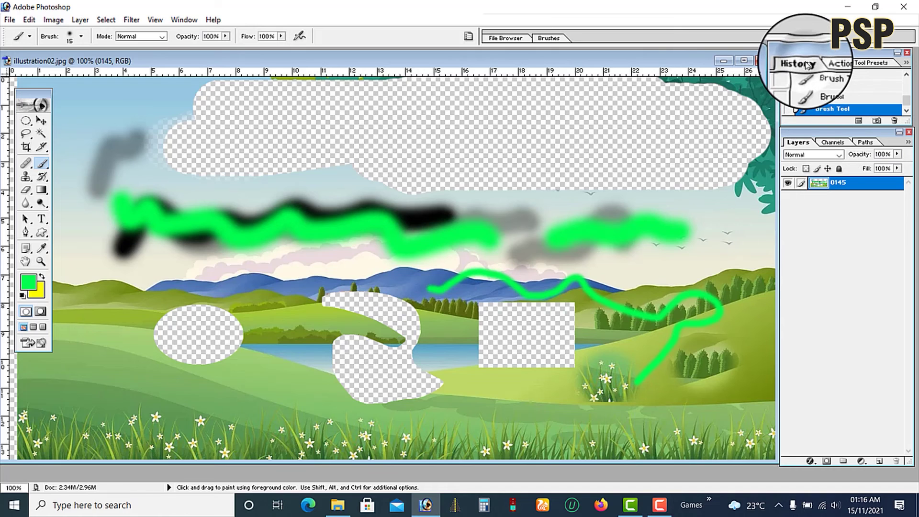
Step back through the History states and return illustration02.jpg to its originally opened state
left_click(836, 98)
left_click(838, 93)
left_click(840, 88)
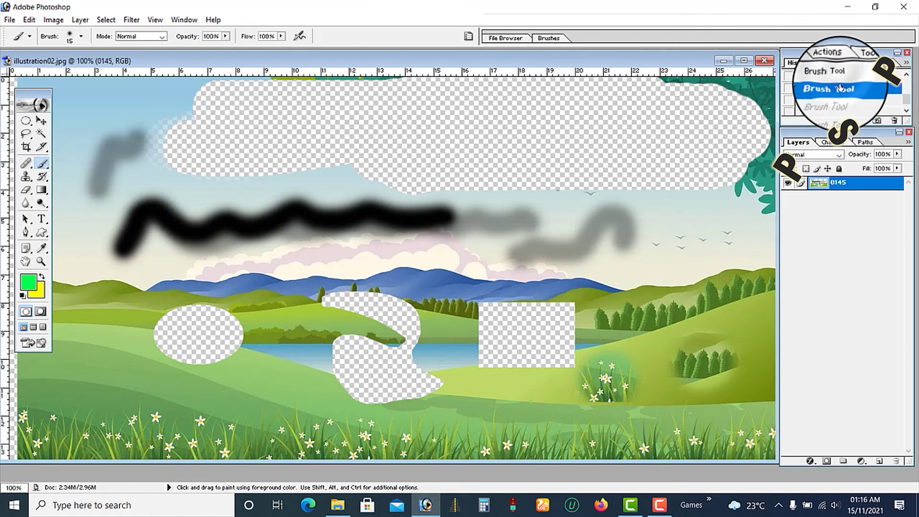
left_click(841, 80)
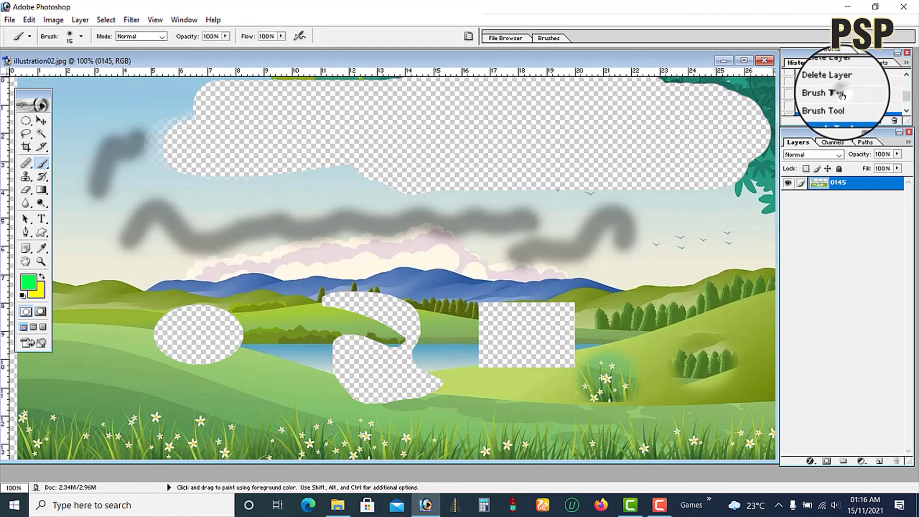
left_click(841, 95)
left_click(841, 93)
left_click(837, 85)
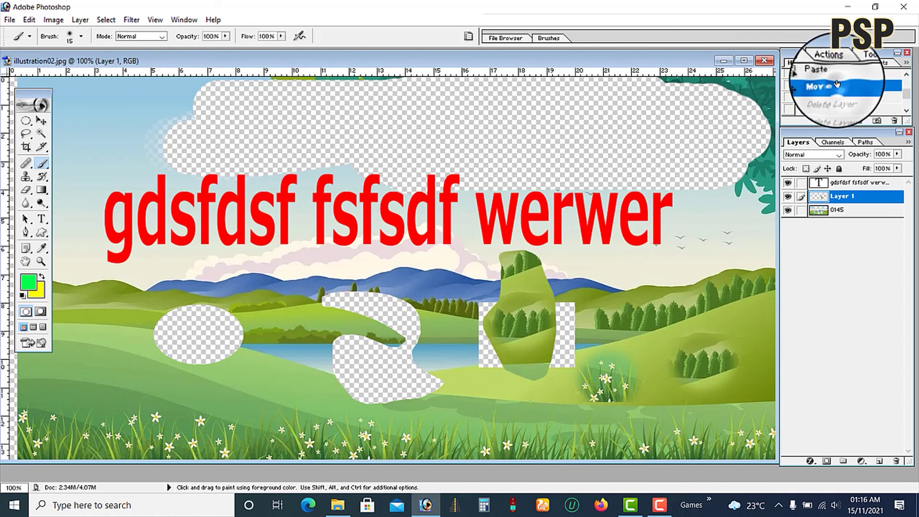
left_click(837, 98)
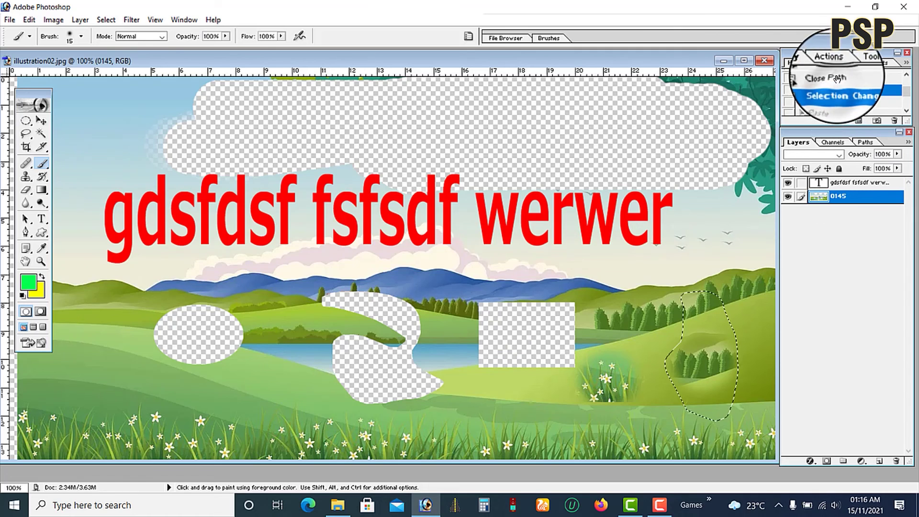
left_click(837, 104)
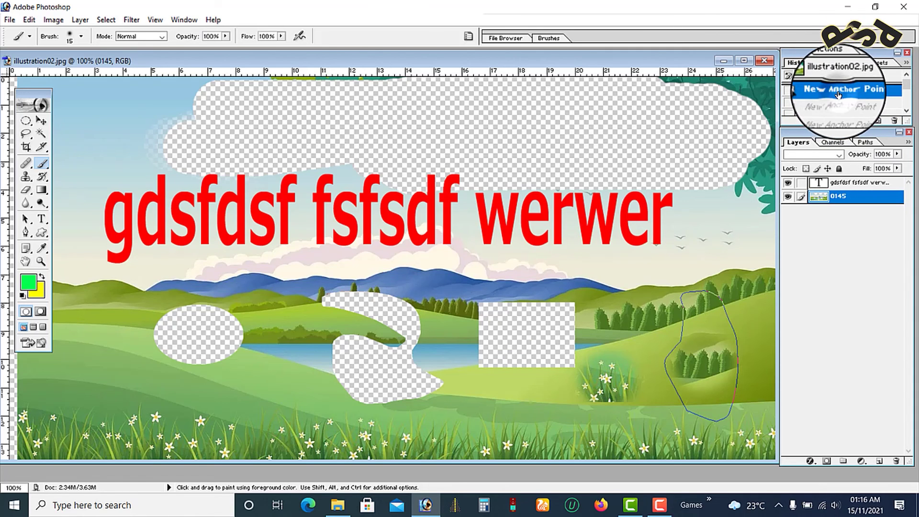
left_click(839, 77)
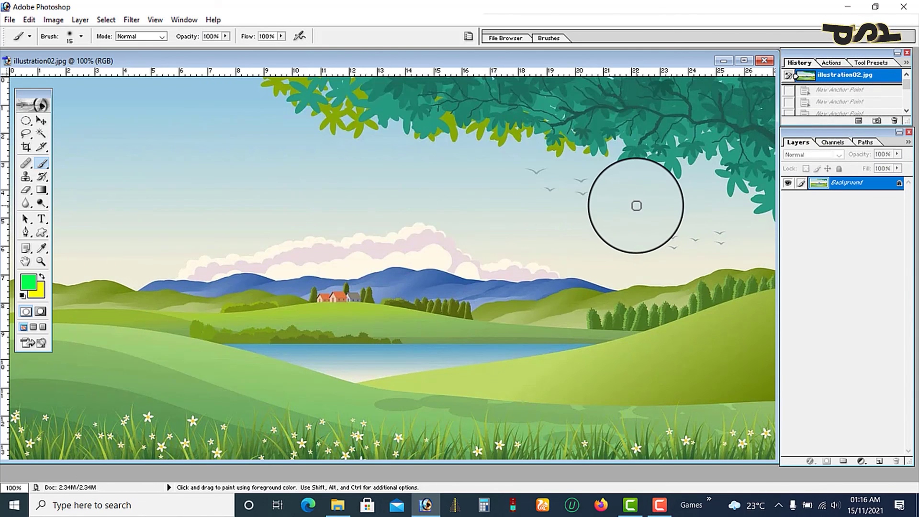